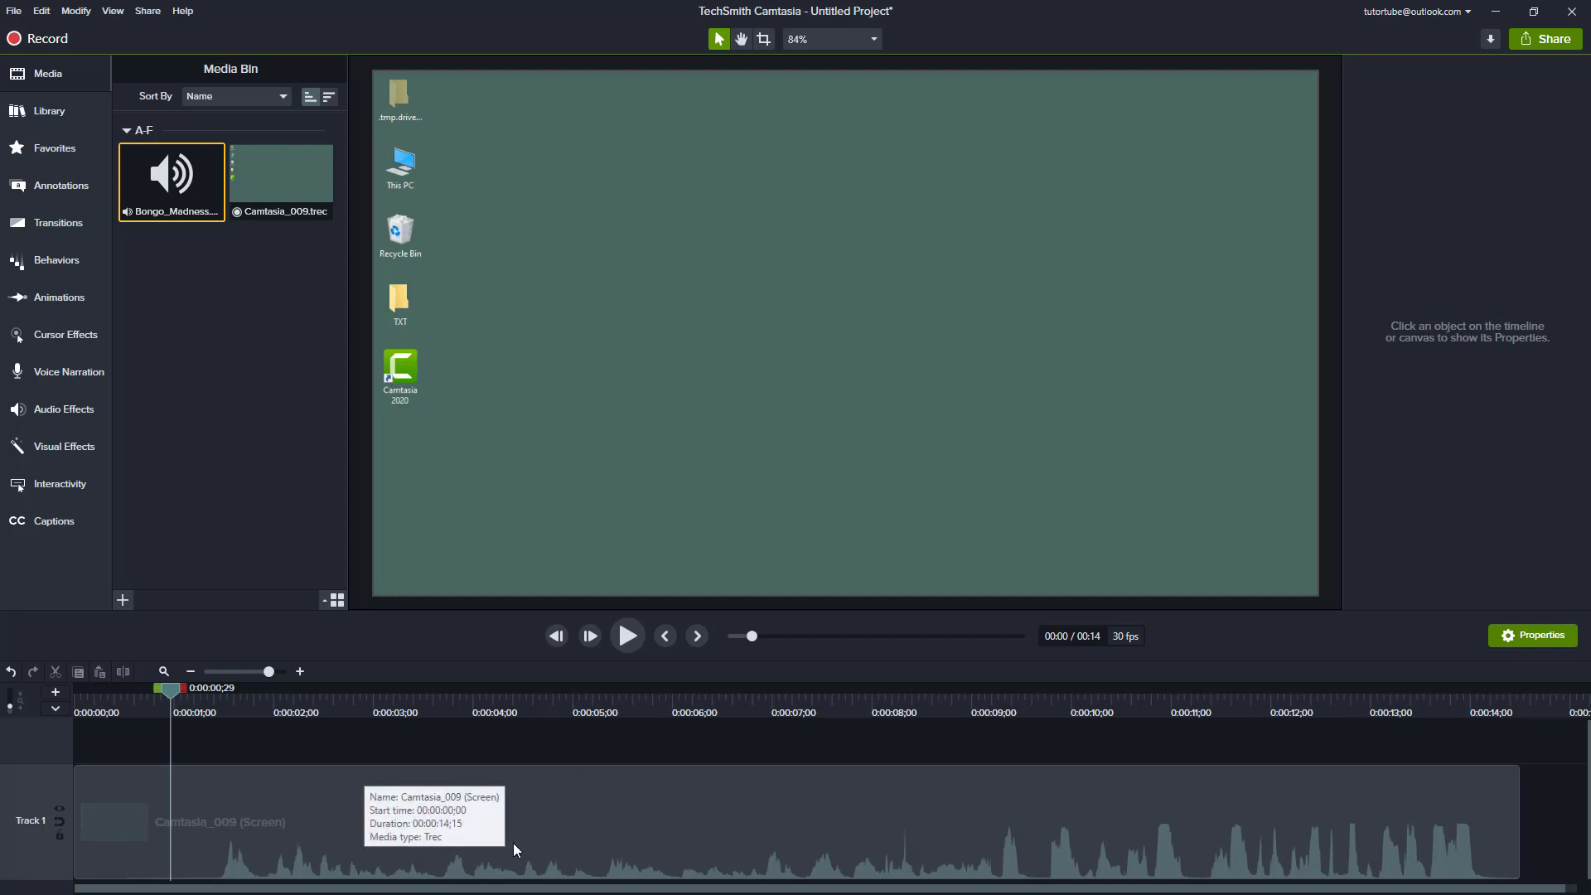
Play back the Camtasia_009 screen recording from about 1 second and review its original audio levels
left_click_drag(174, 698, 207, 775)
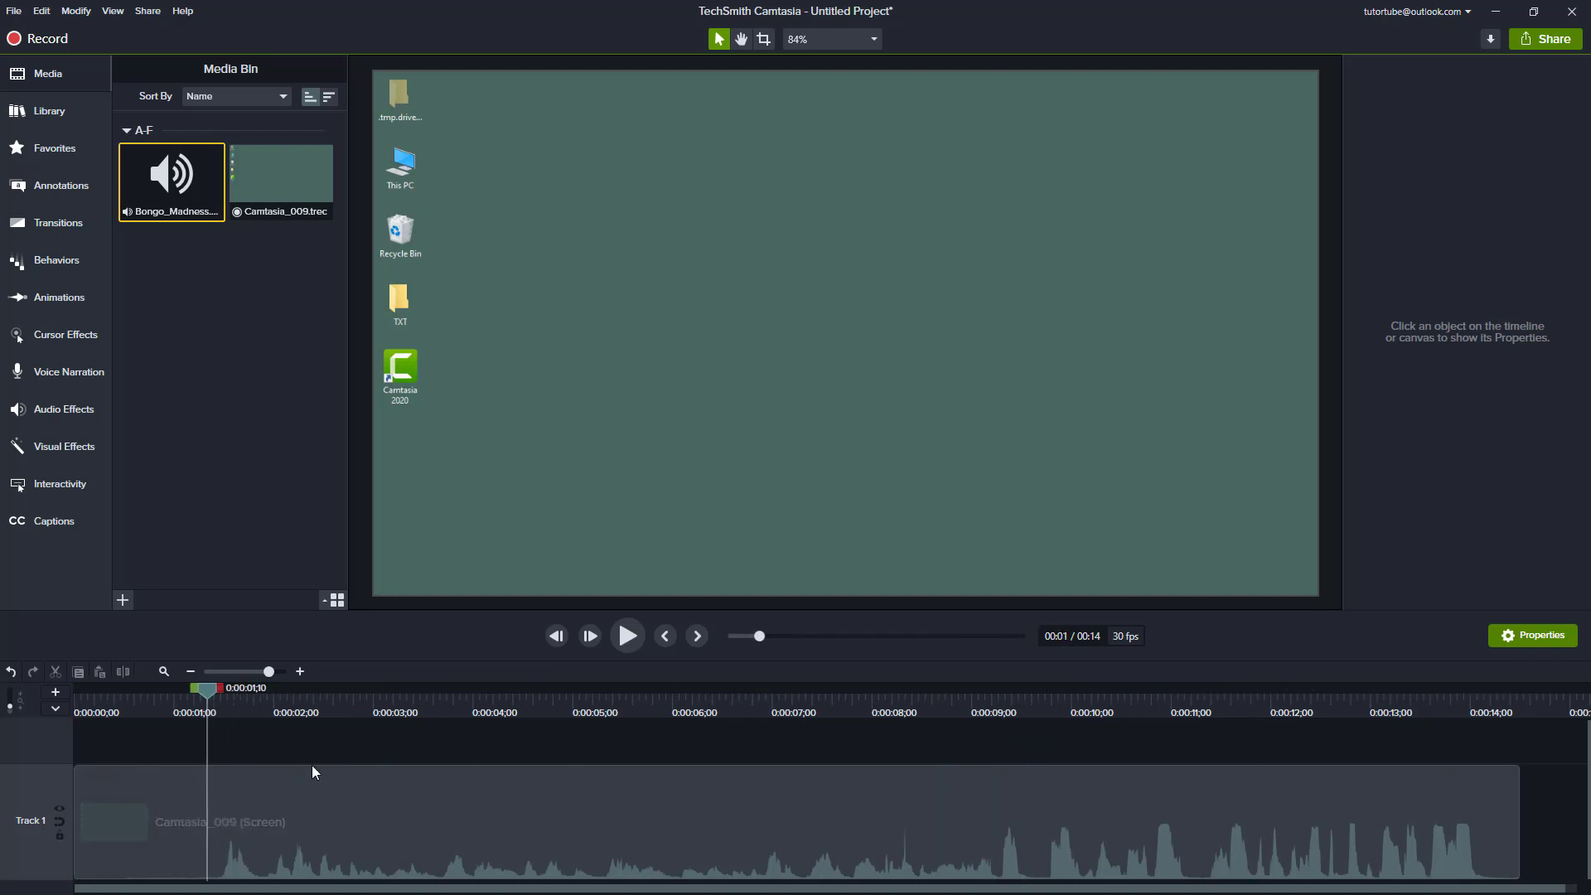
left_click(635, 640)
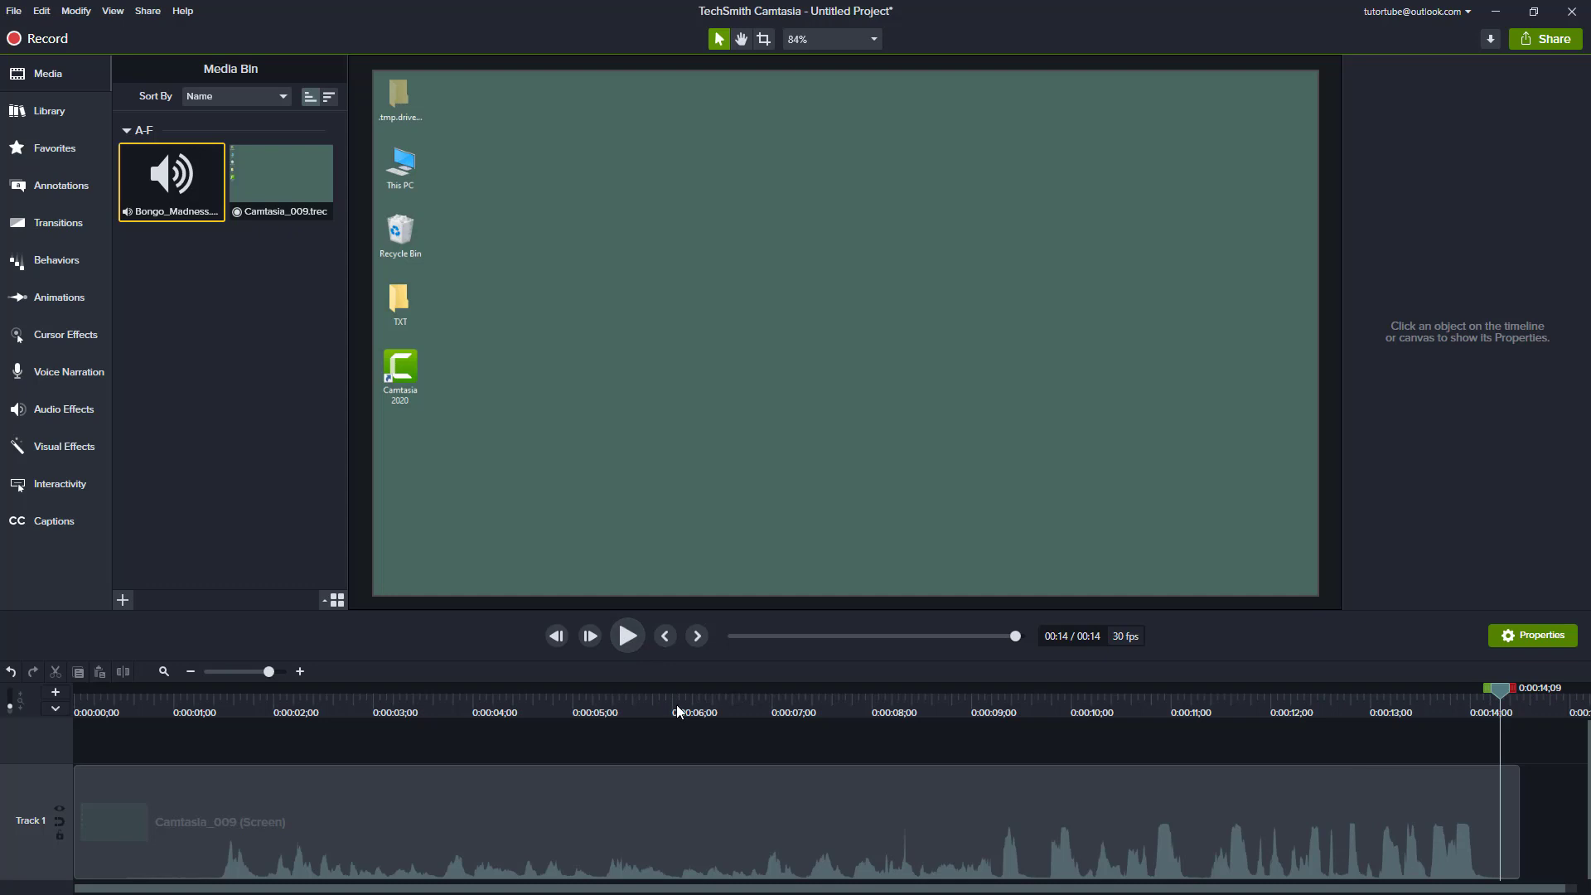
left_click_drag(1107, 723, 1244, 711)
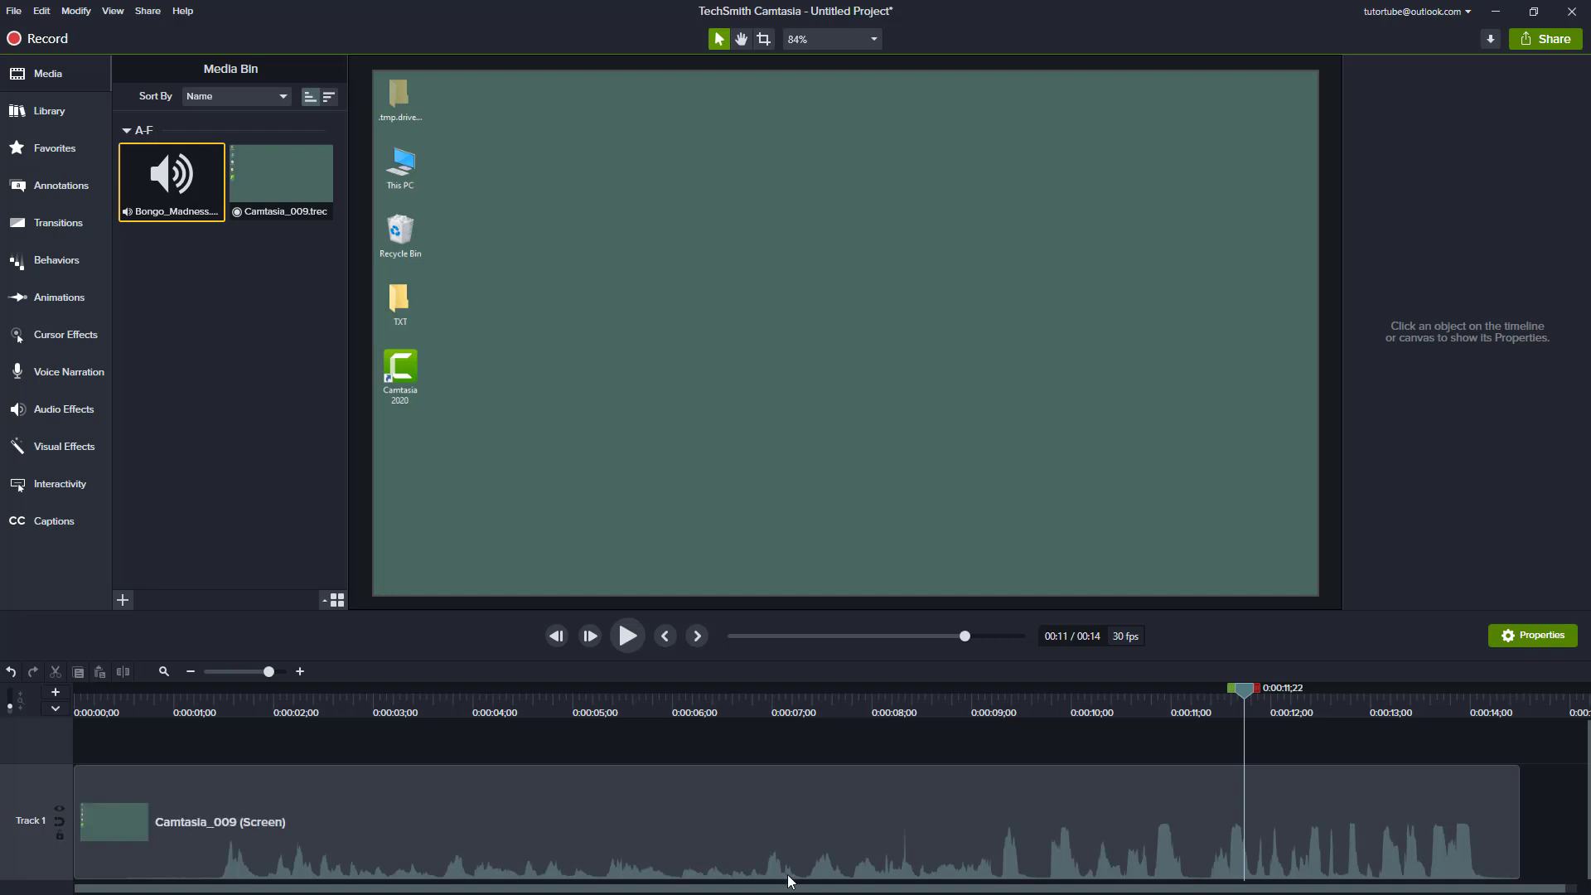
Apply the Audio Compression effect to the Camtasia_009 clip on Track 1
left_click(823, 832)
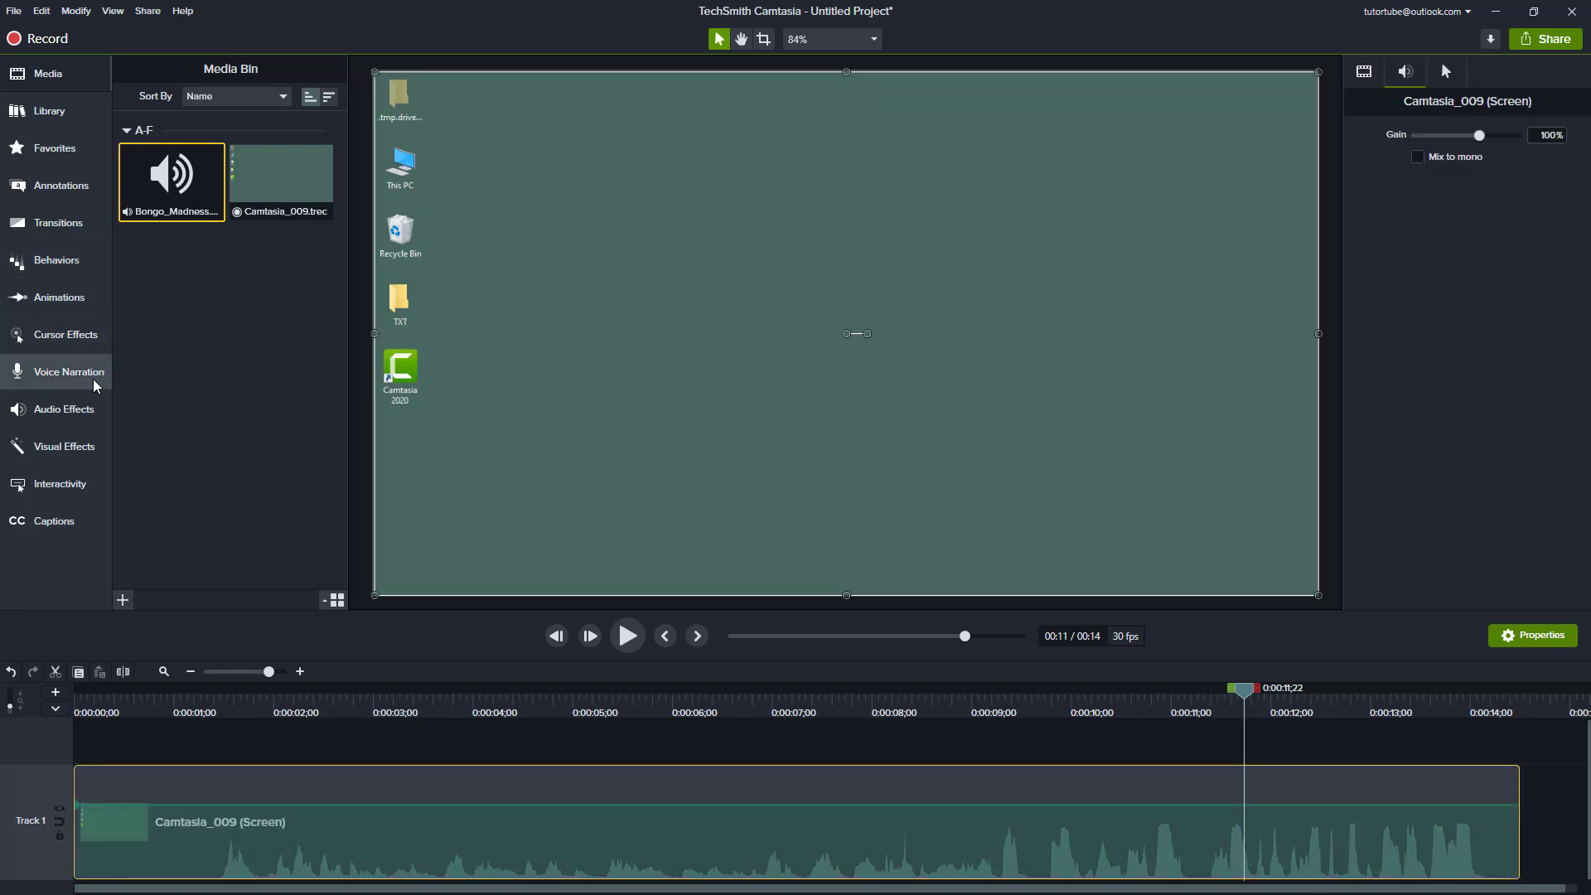
left_click(89, 410)
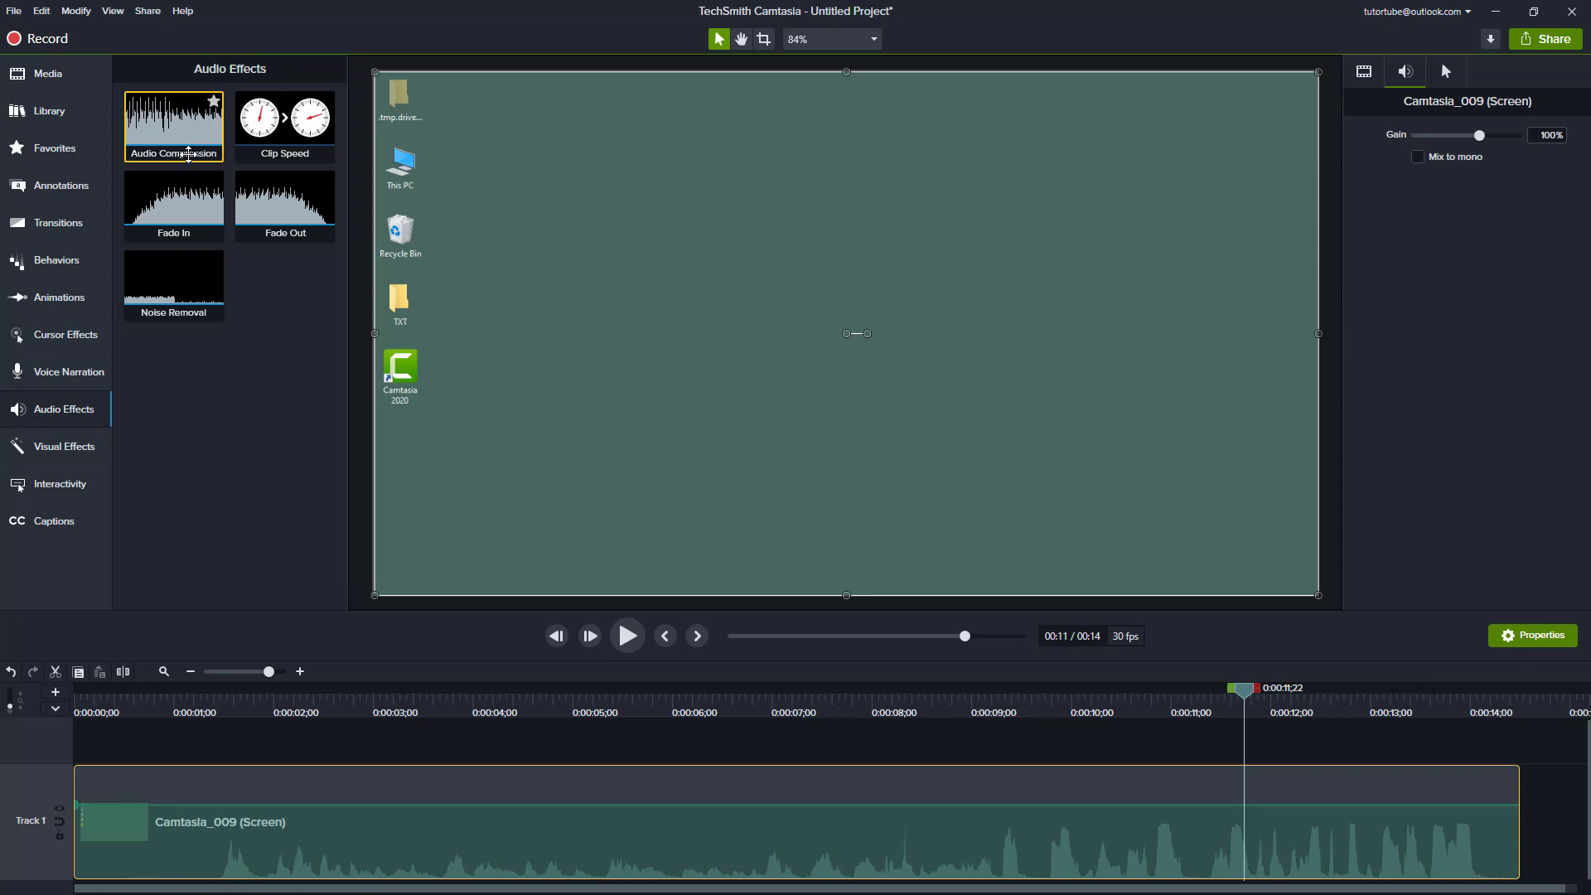
left_click_drag(189, 154, 401, 812)
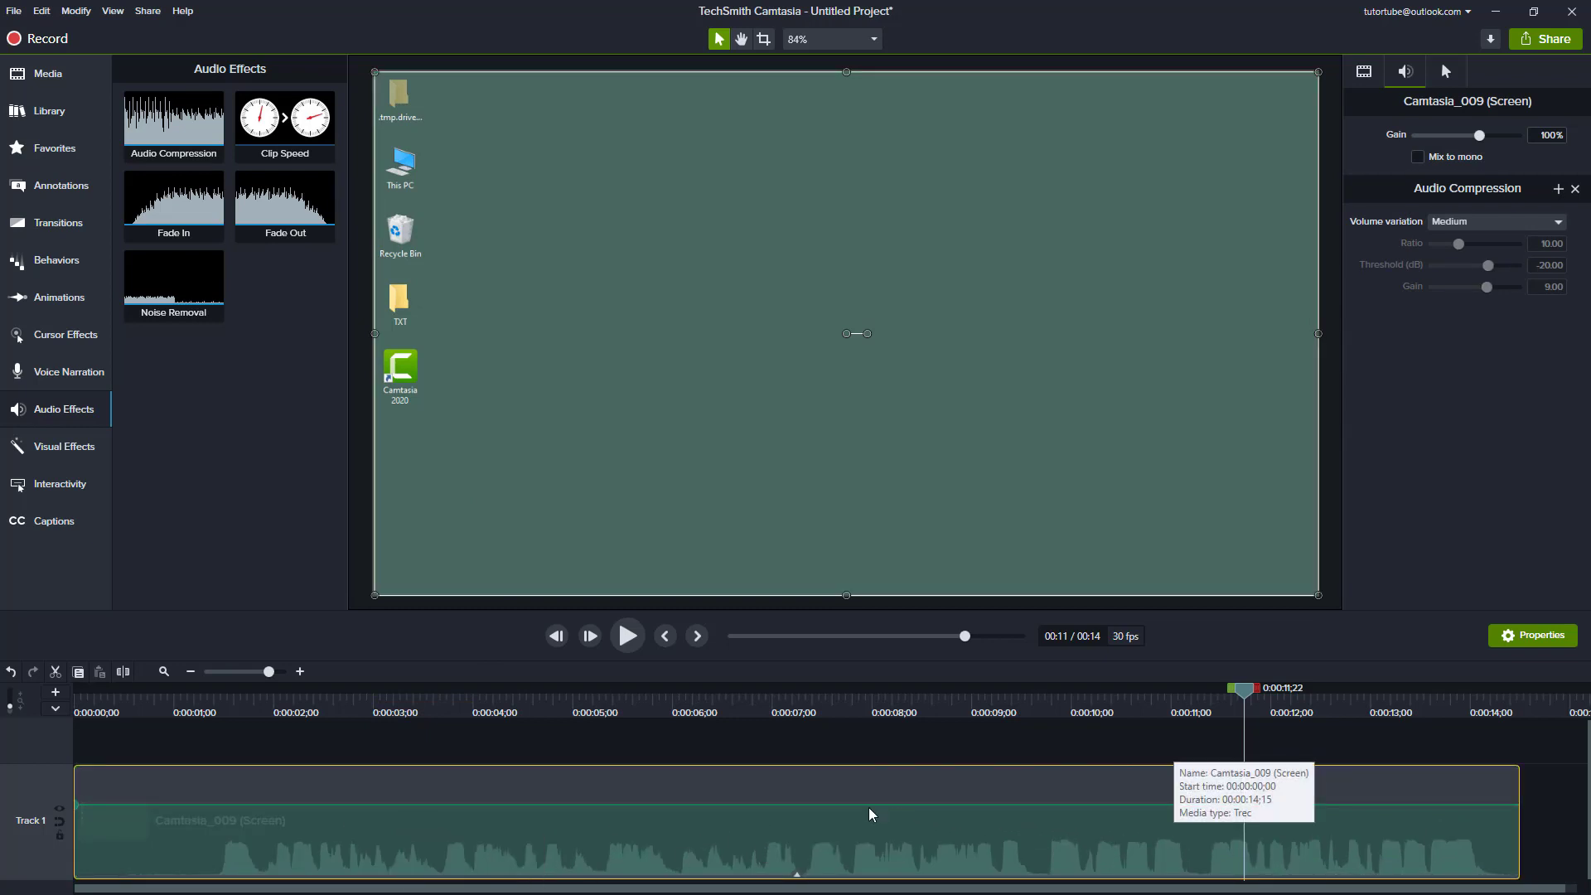
Play the compressed clip from about 1 second and compare its audio levels at several points along the timeline
left_click(208, 712)
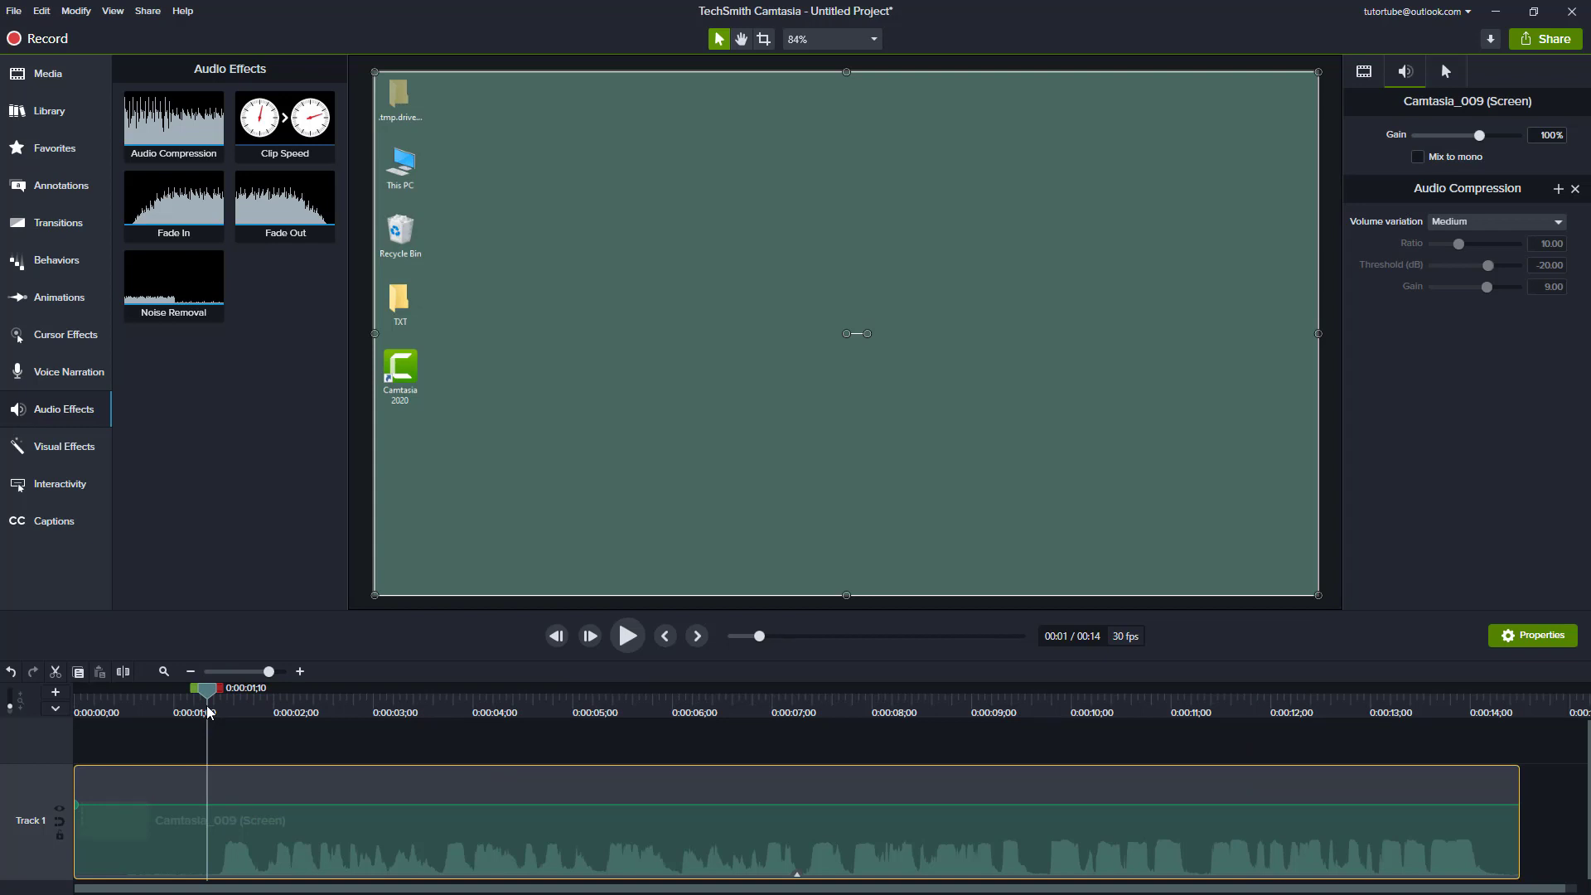
key("space")
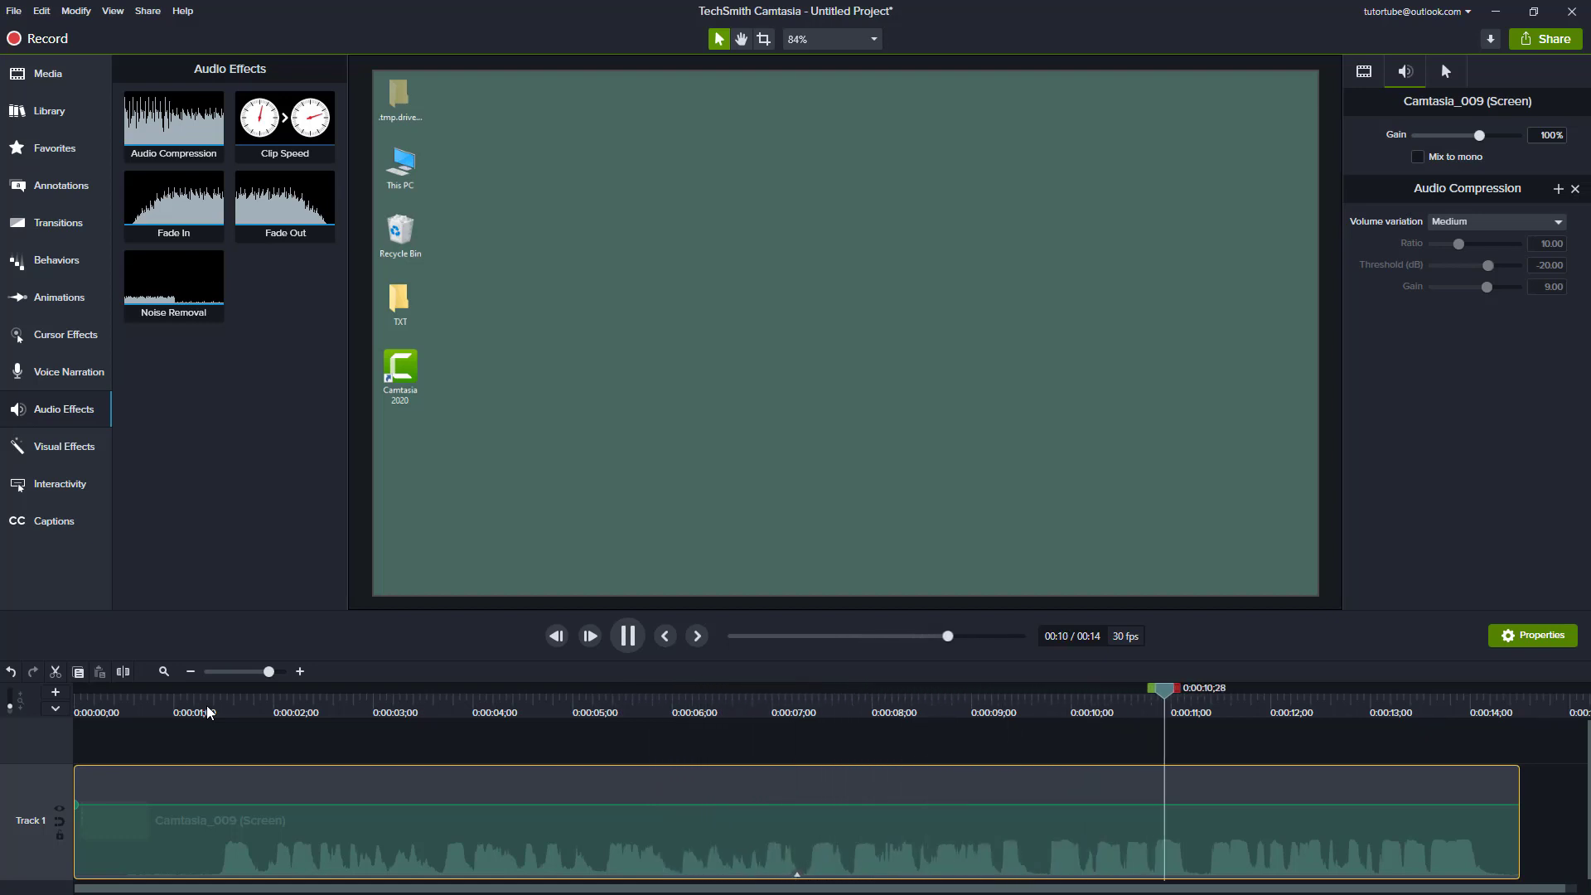
key("space")
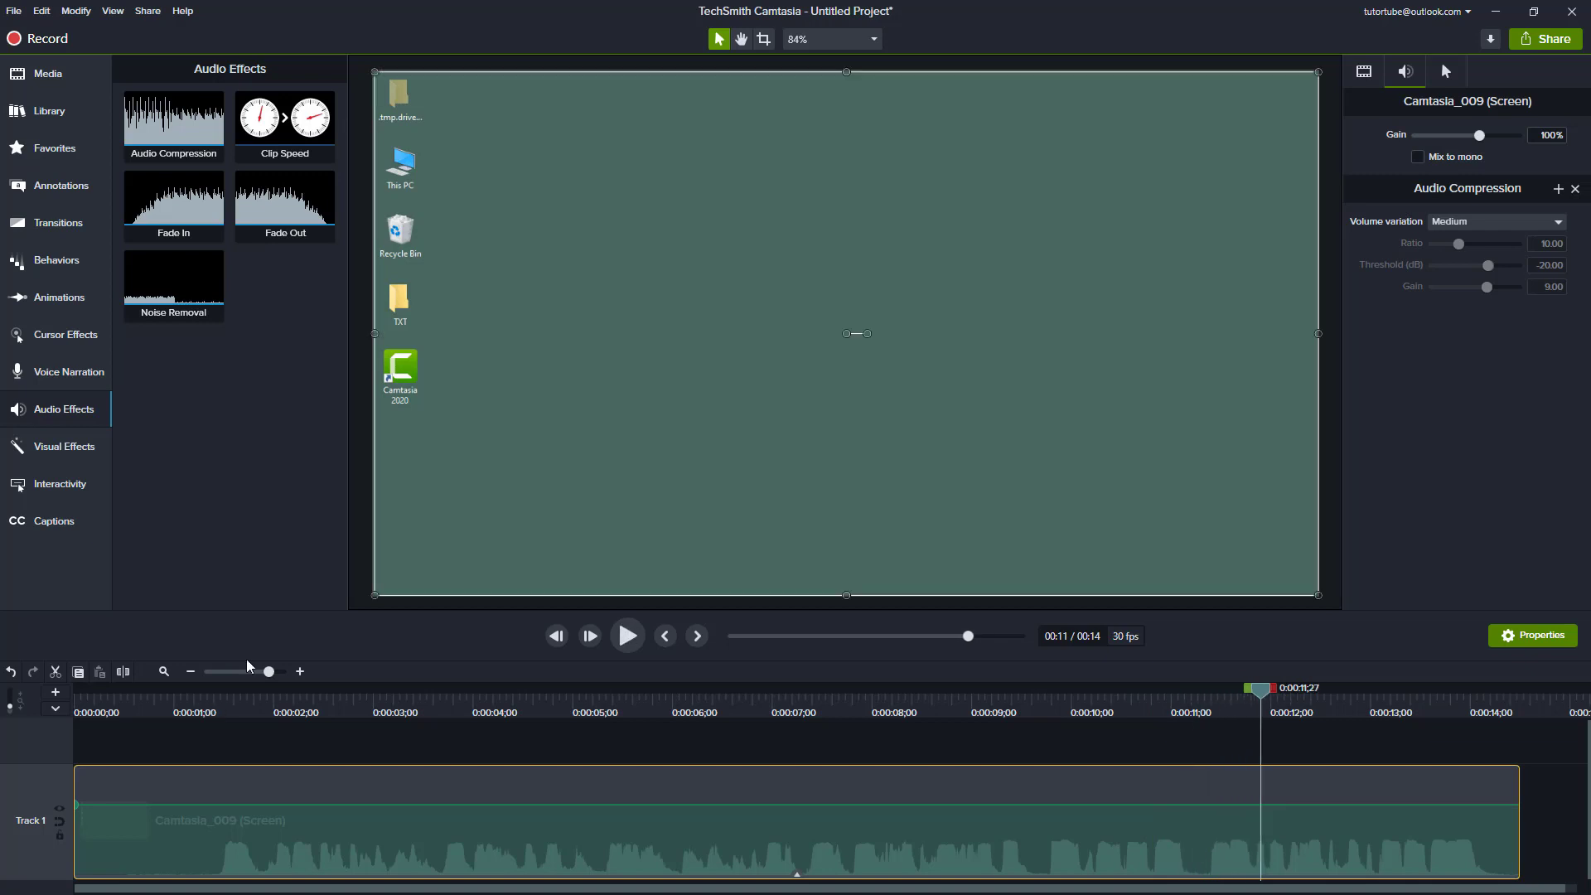
left_click(460, 704)
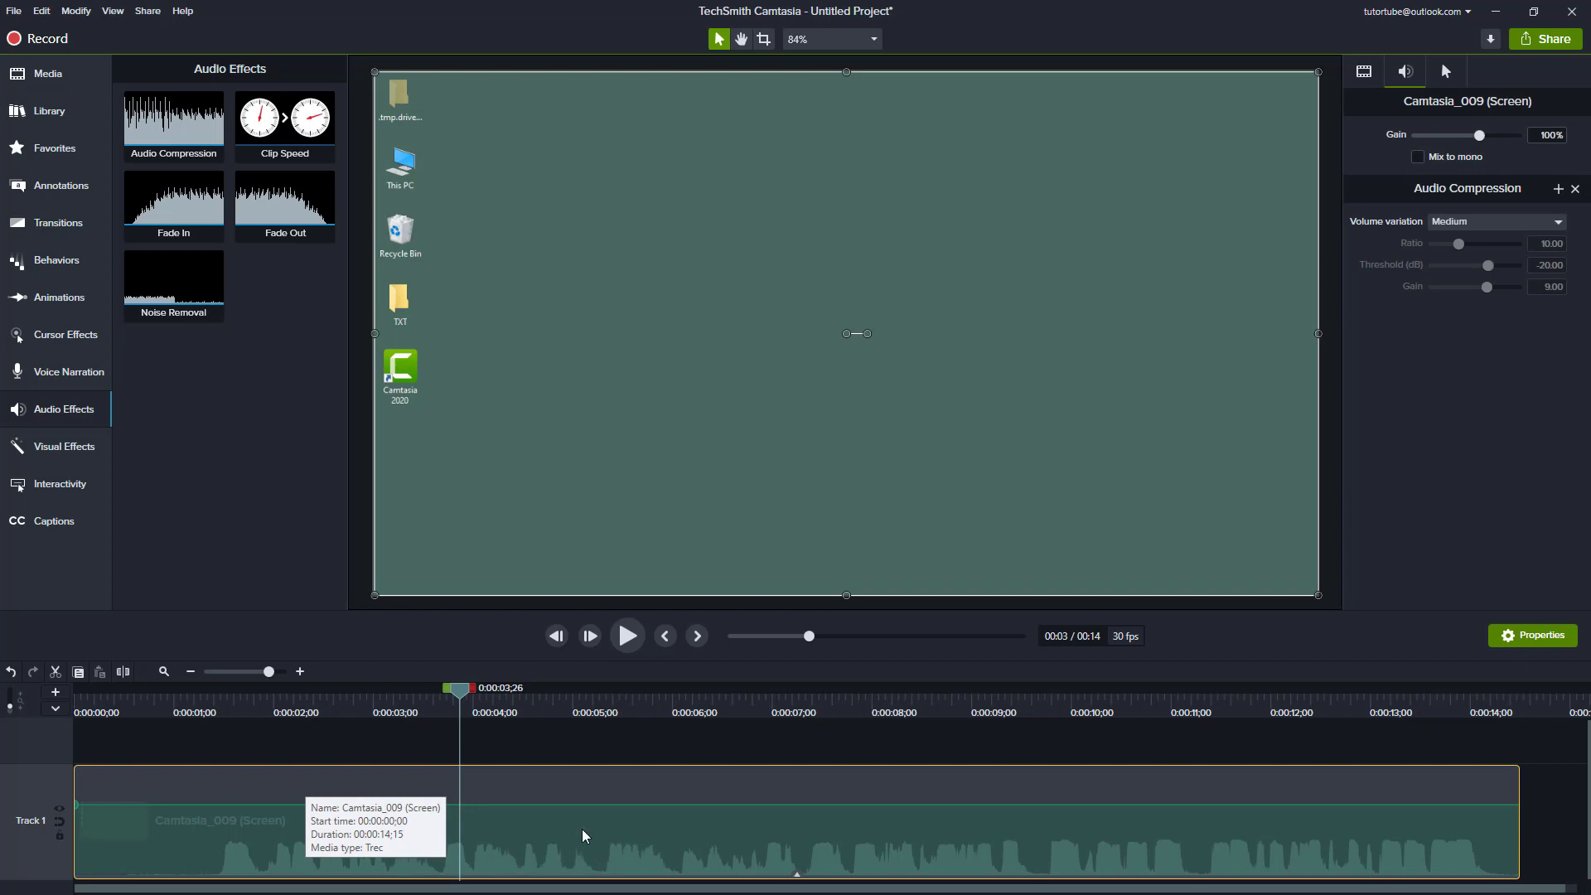
left_click(584, 750)
left_click(1050, 705)
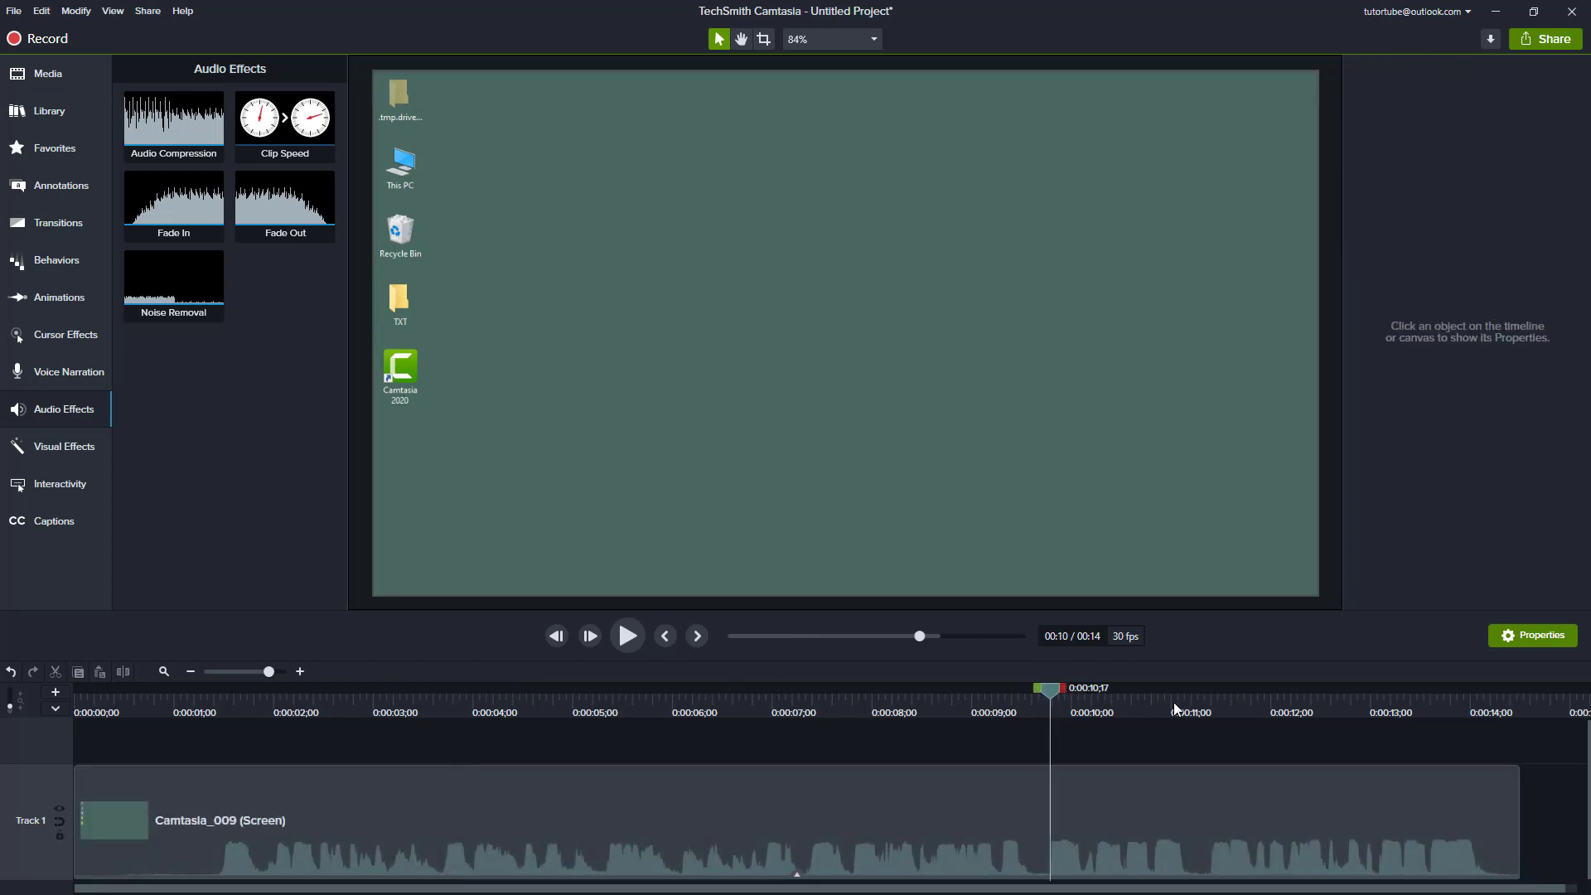
left_click(1270, 704)
left_click(1300, 833)
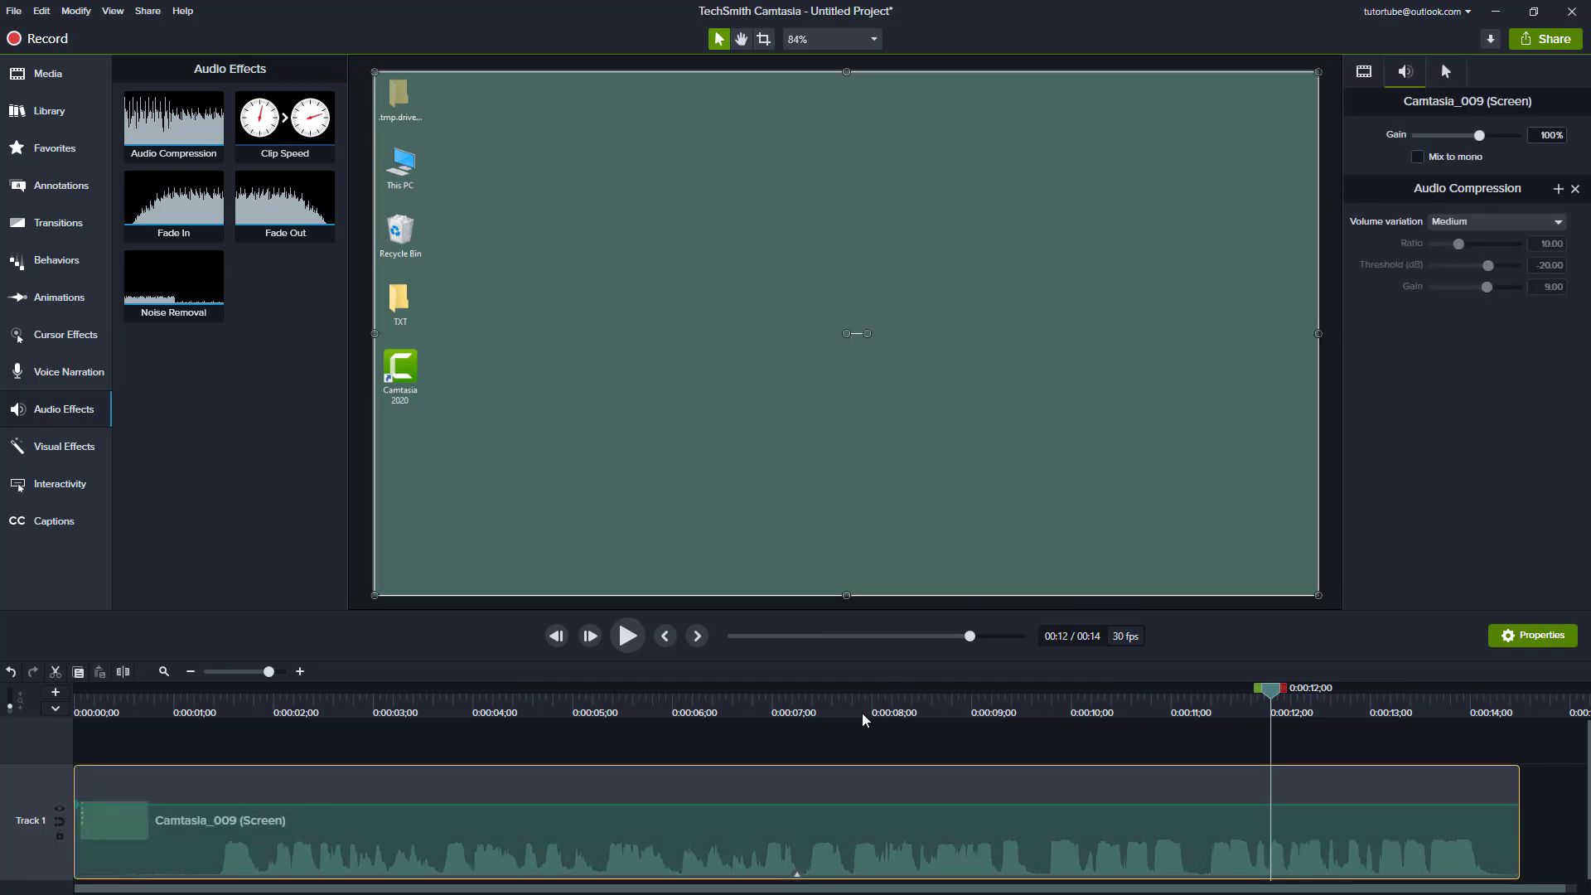
left_click(563, 717)
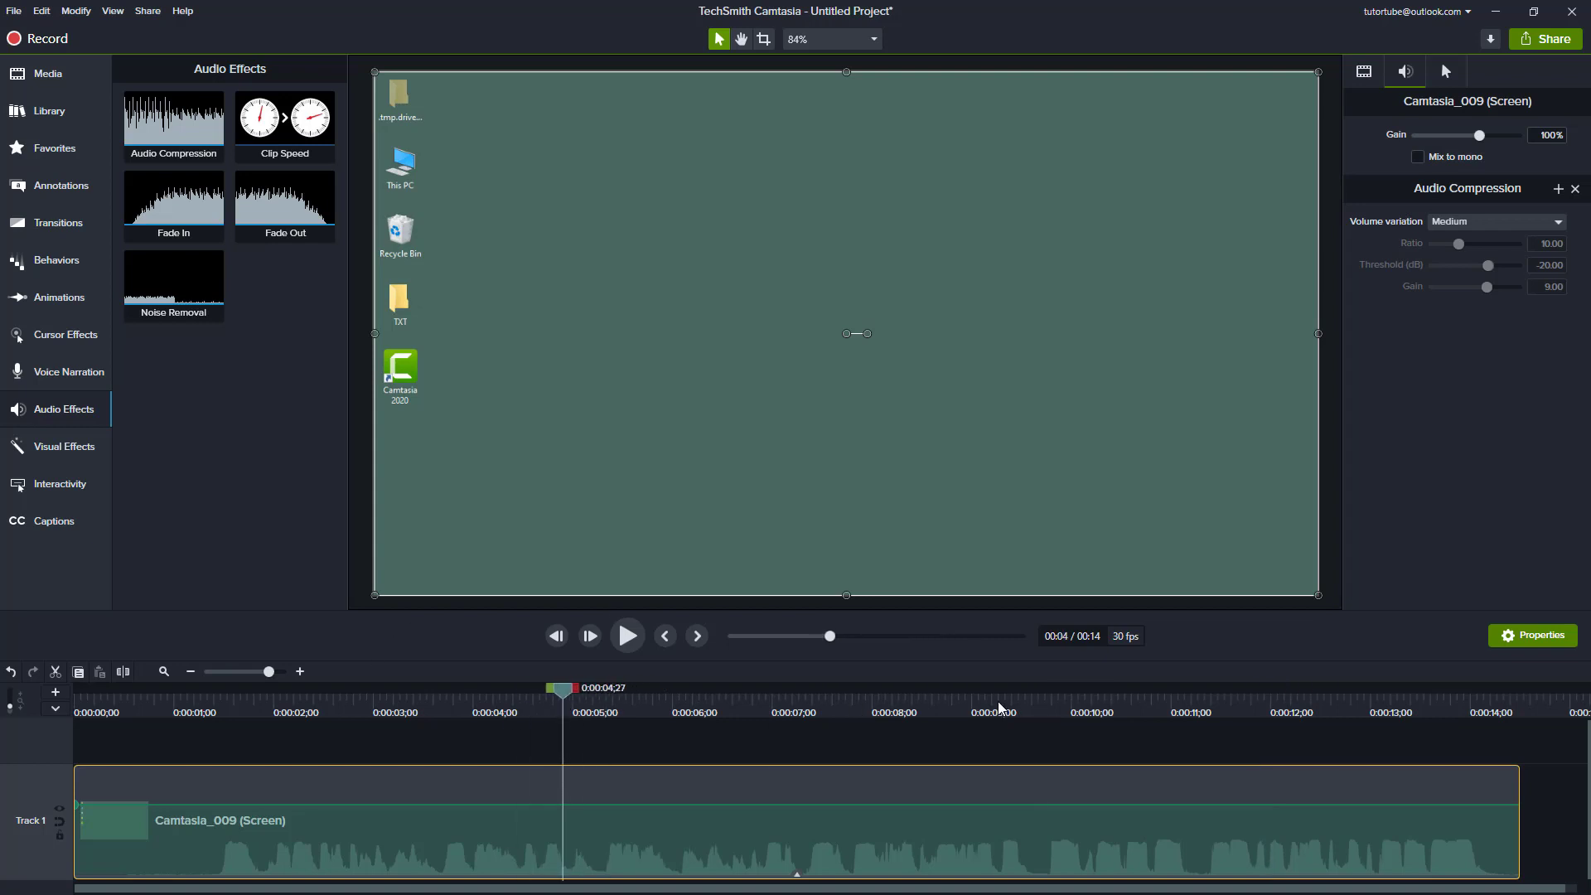
left_click(1343, 716)
Set the compression's volume variation to High and play back the clip from about 3 seconds
left_click(1529, 221)
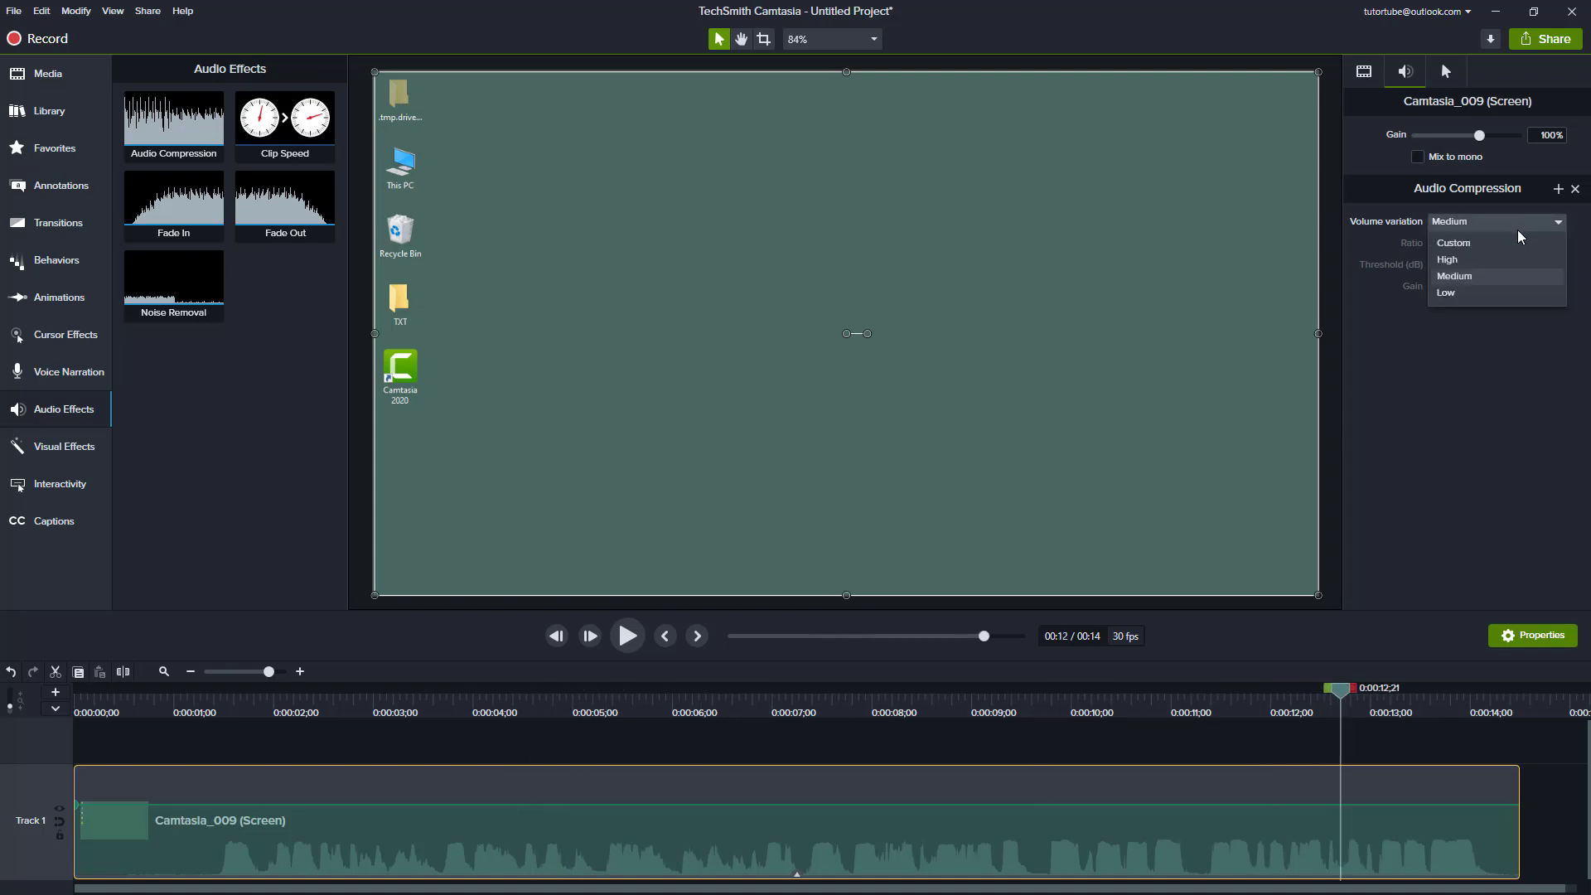
left_click(1459, 264)
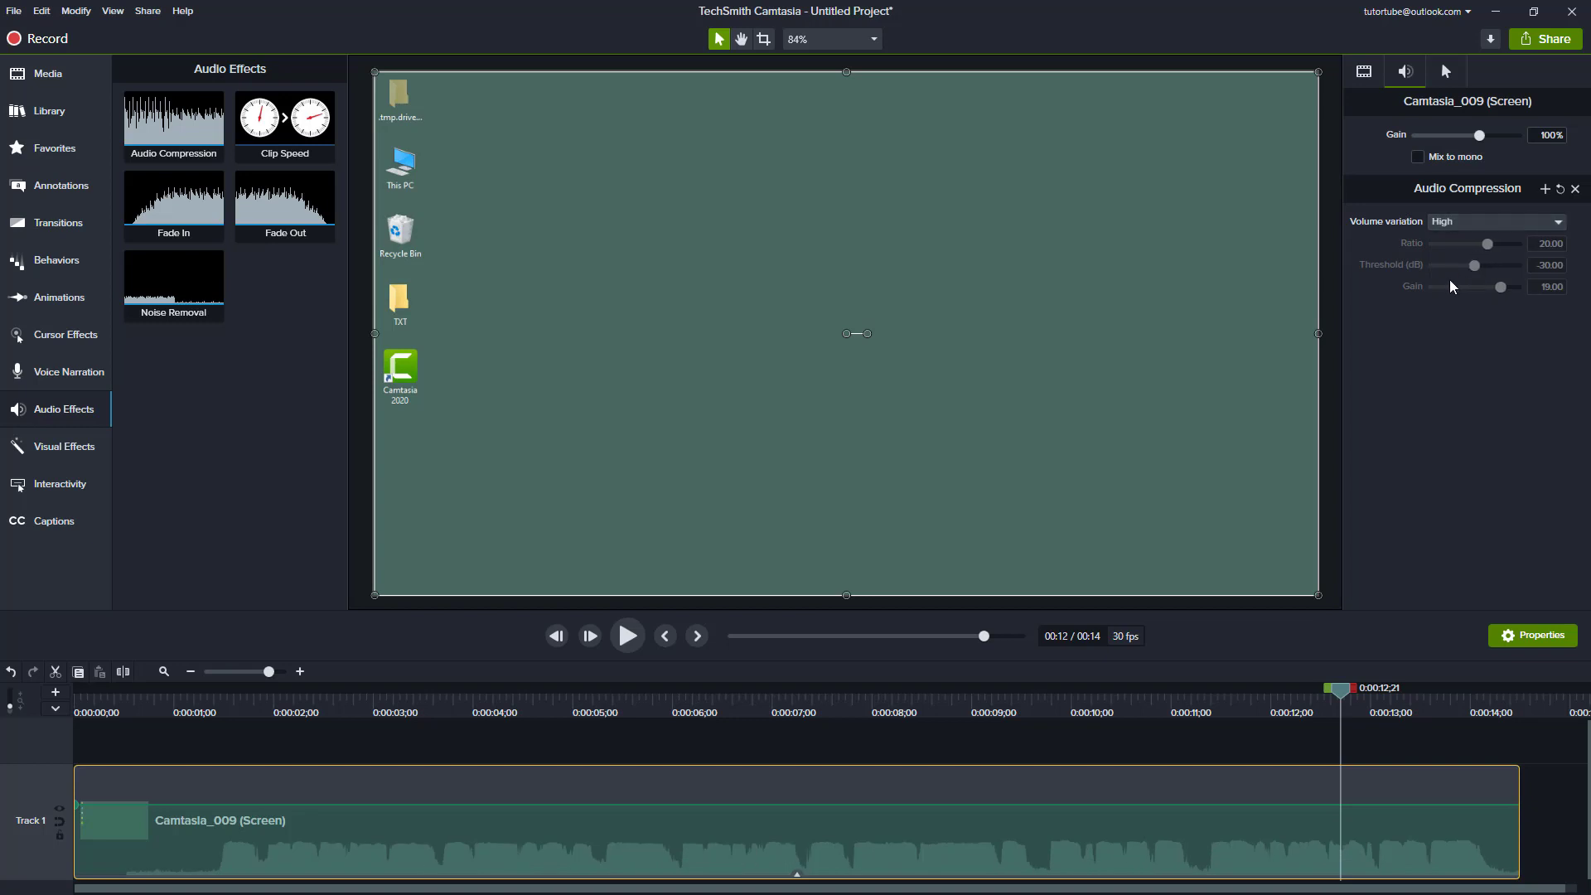
left_click(365, 711)
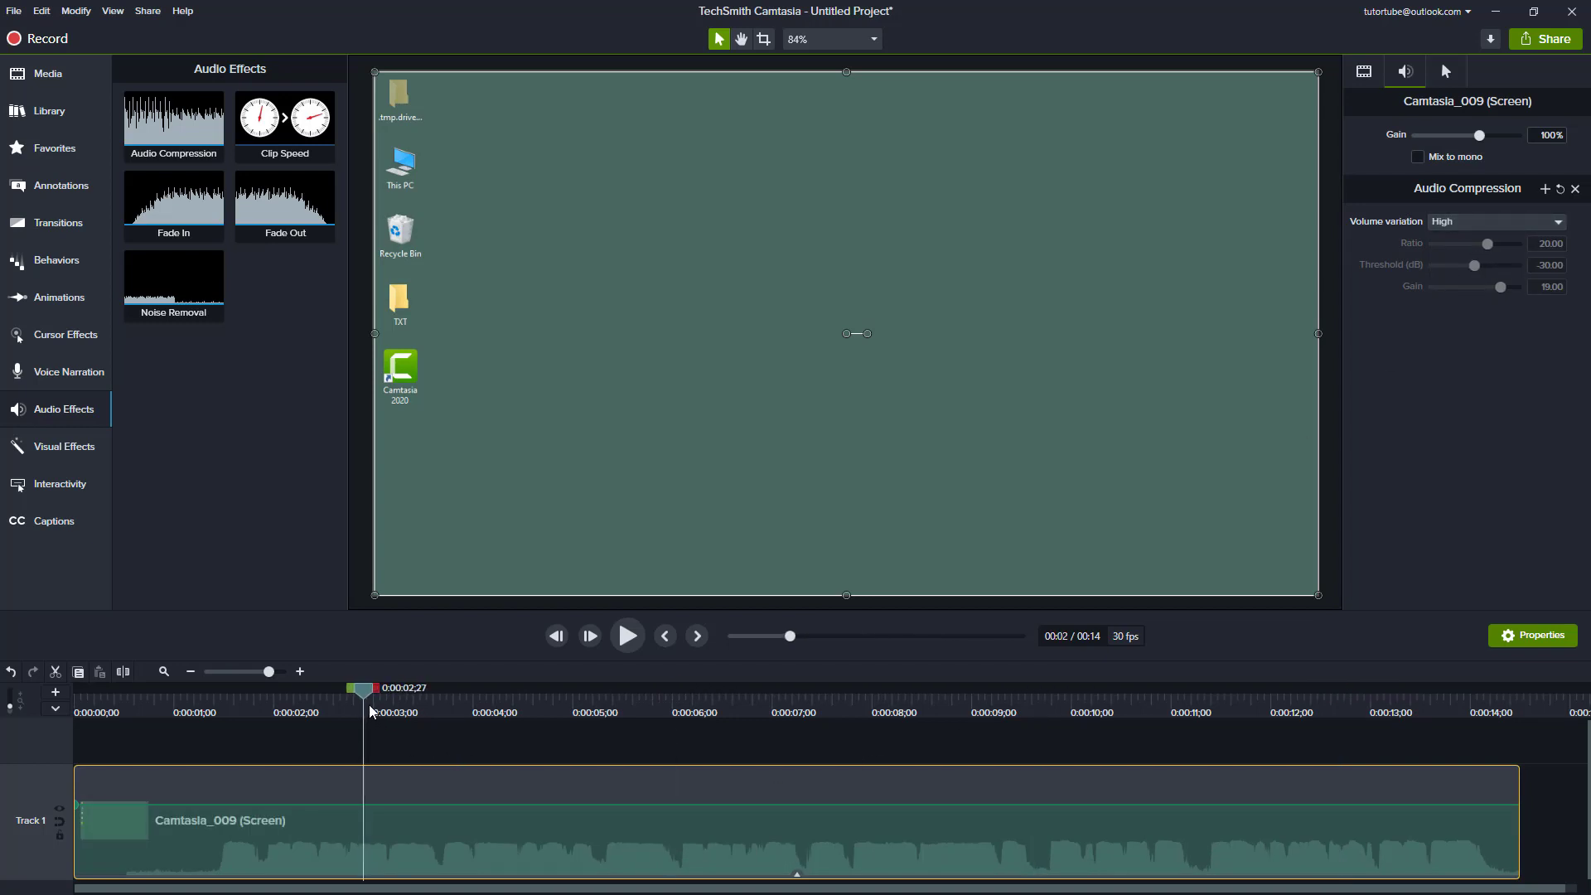
key("space")
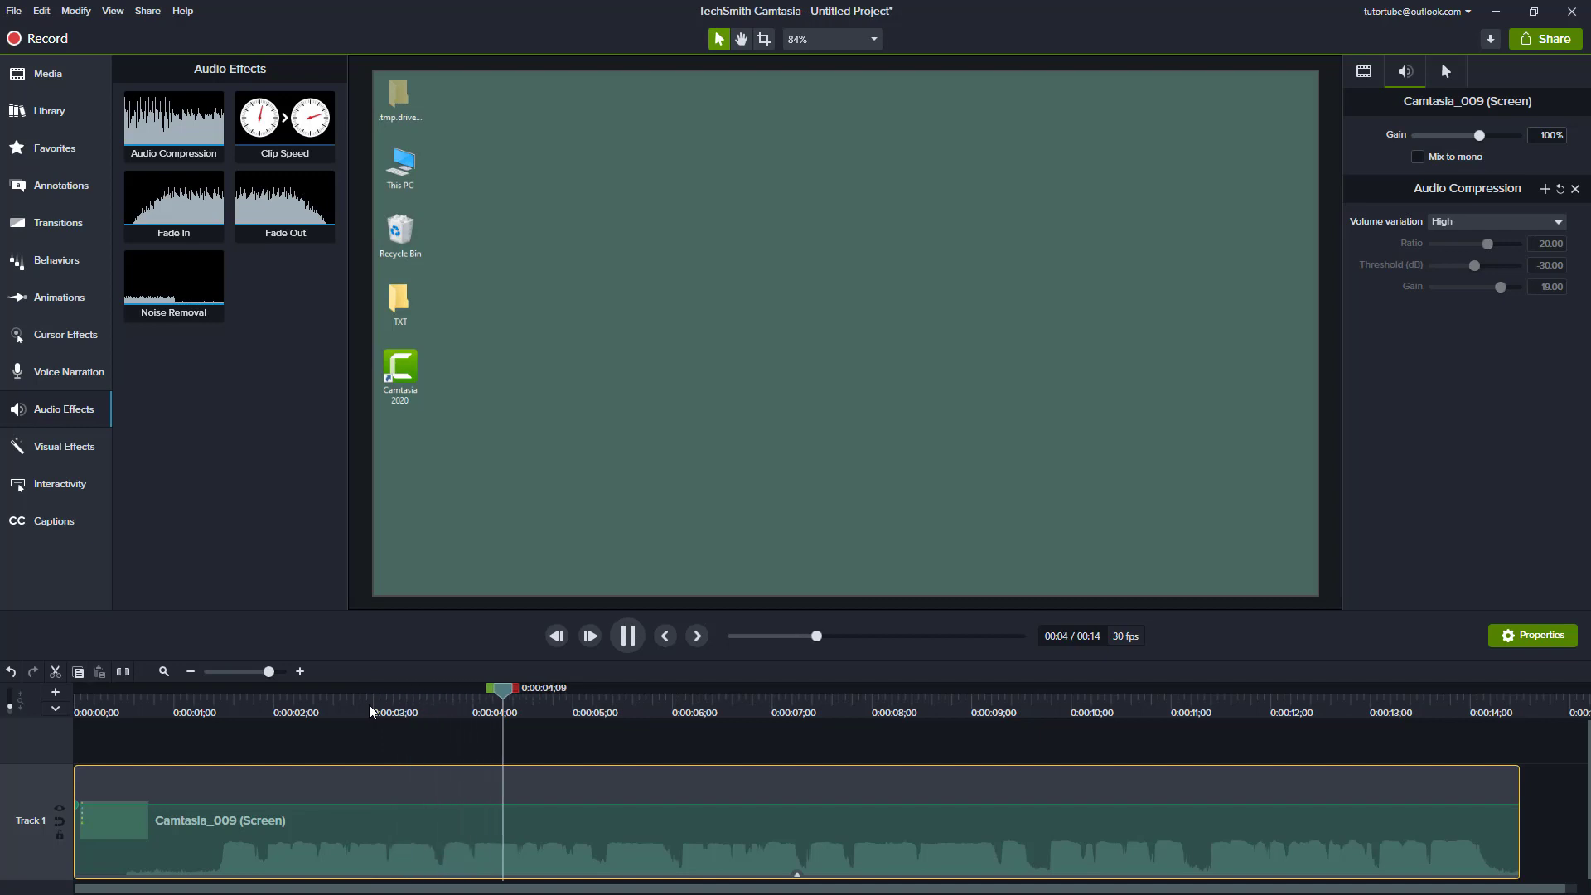
key("space")
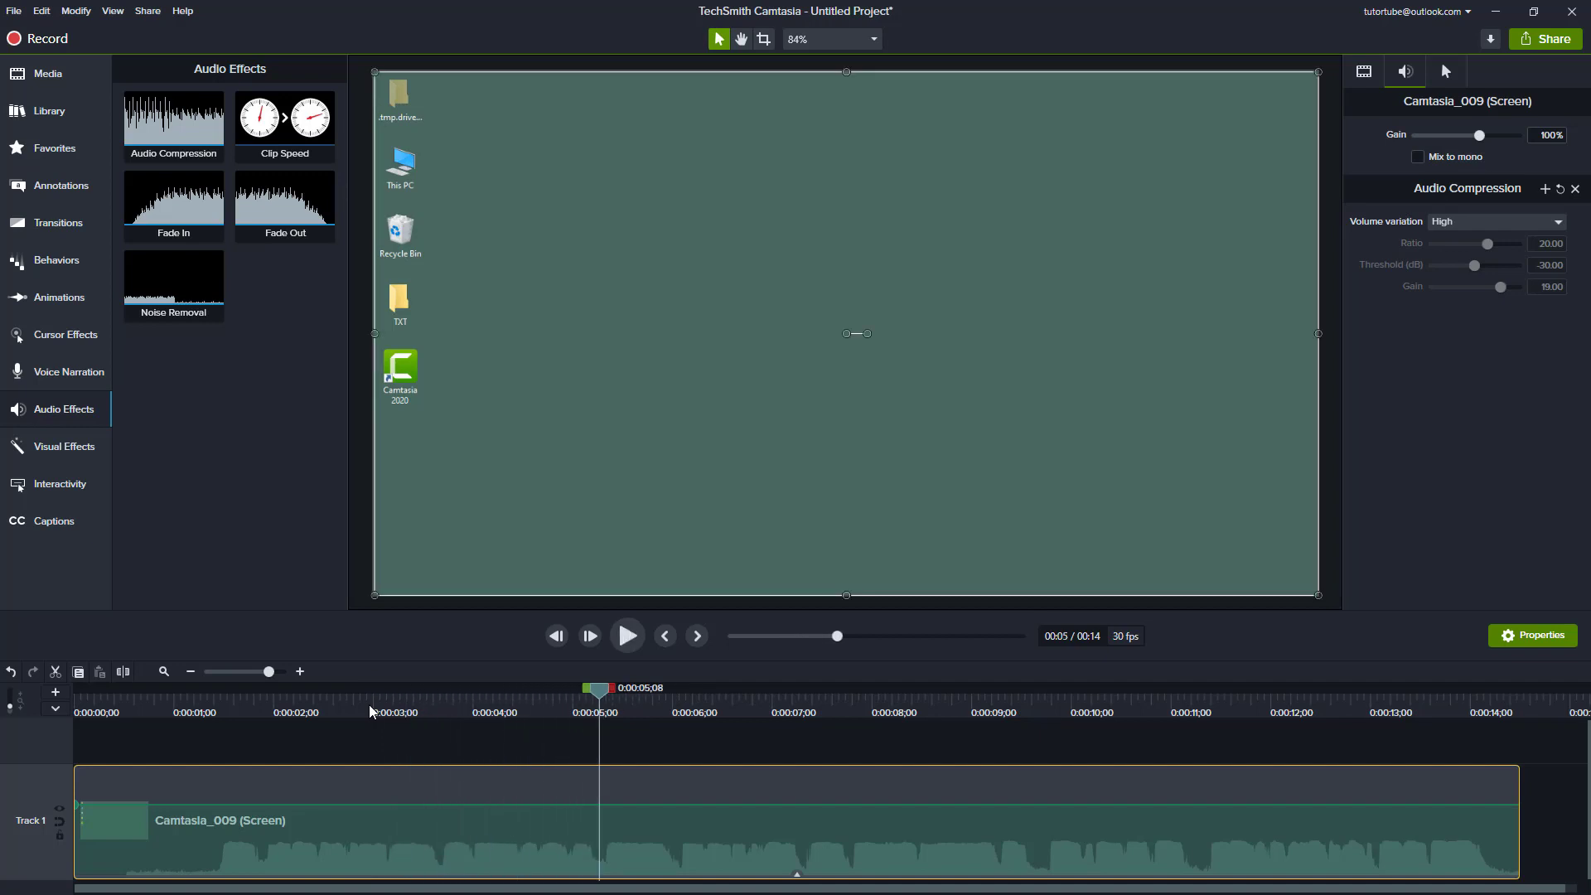
Try the Low volume variation on the compression effect and return it to High
left_click(1465, 224)
left_click(1455, 293)
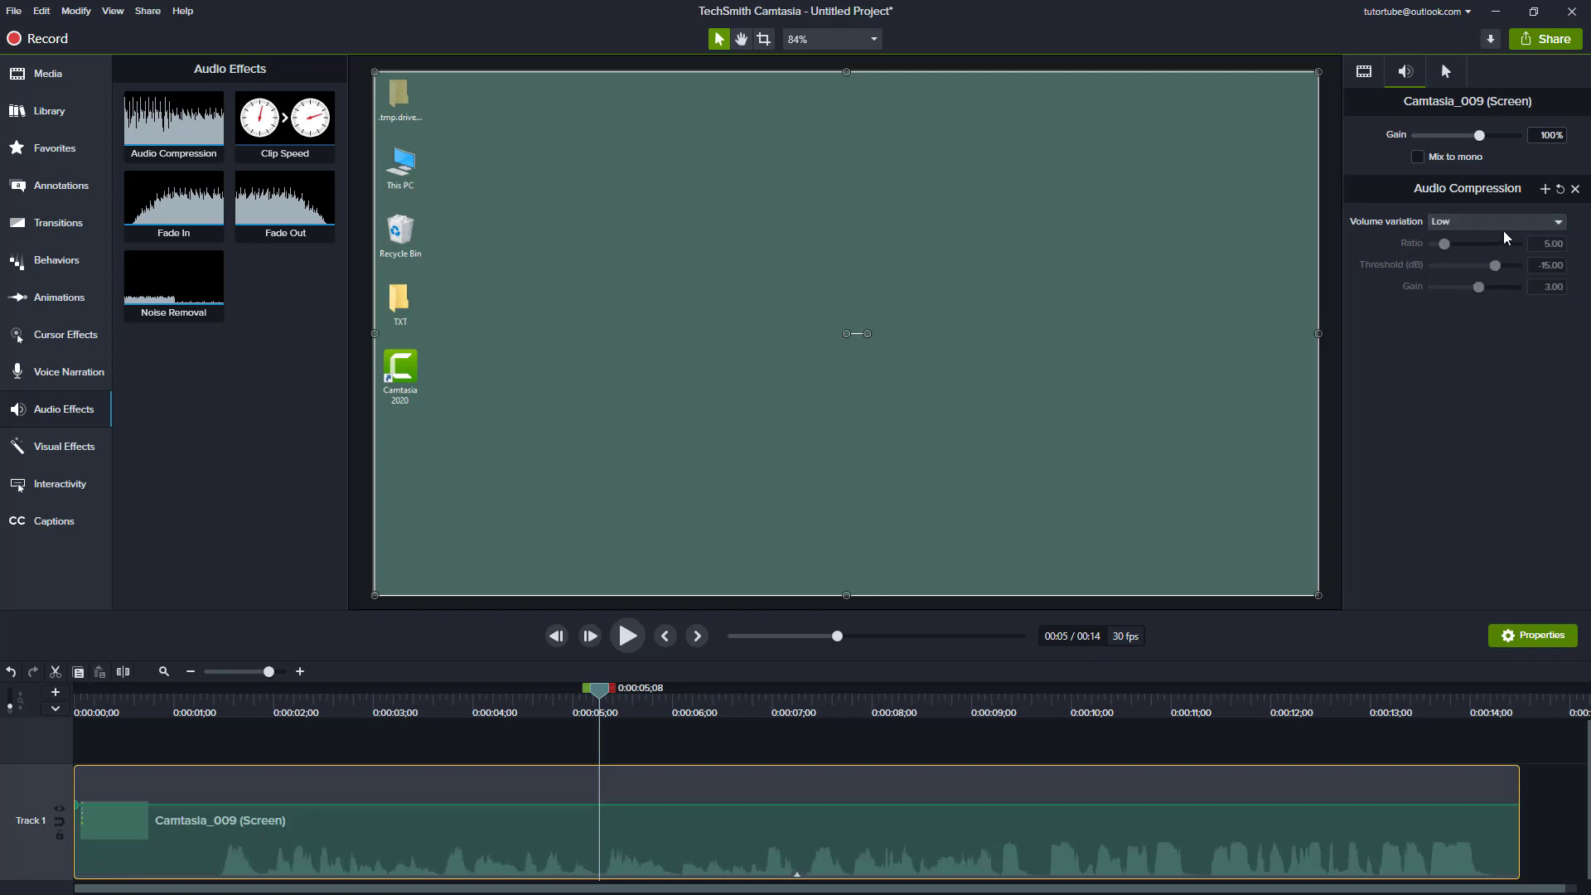
left_click(1469, 223)
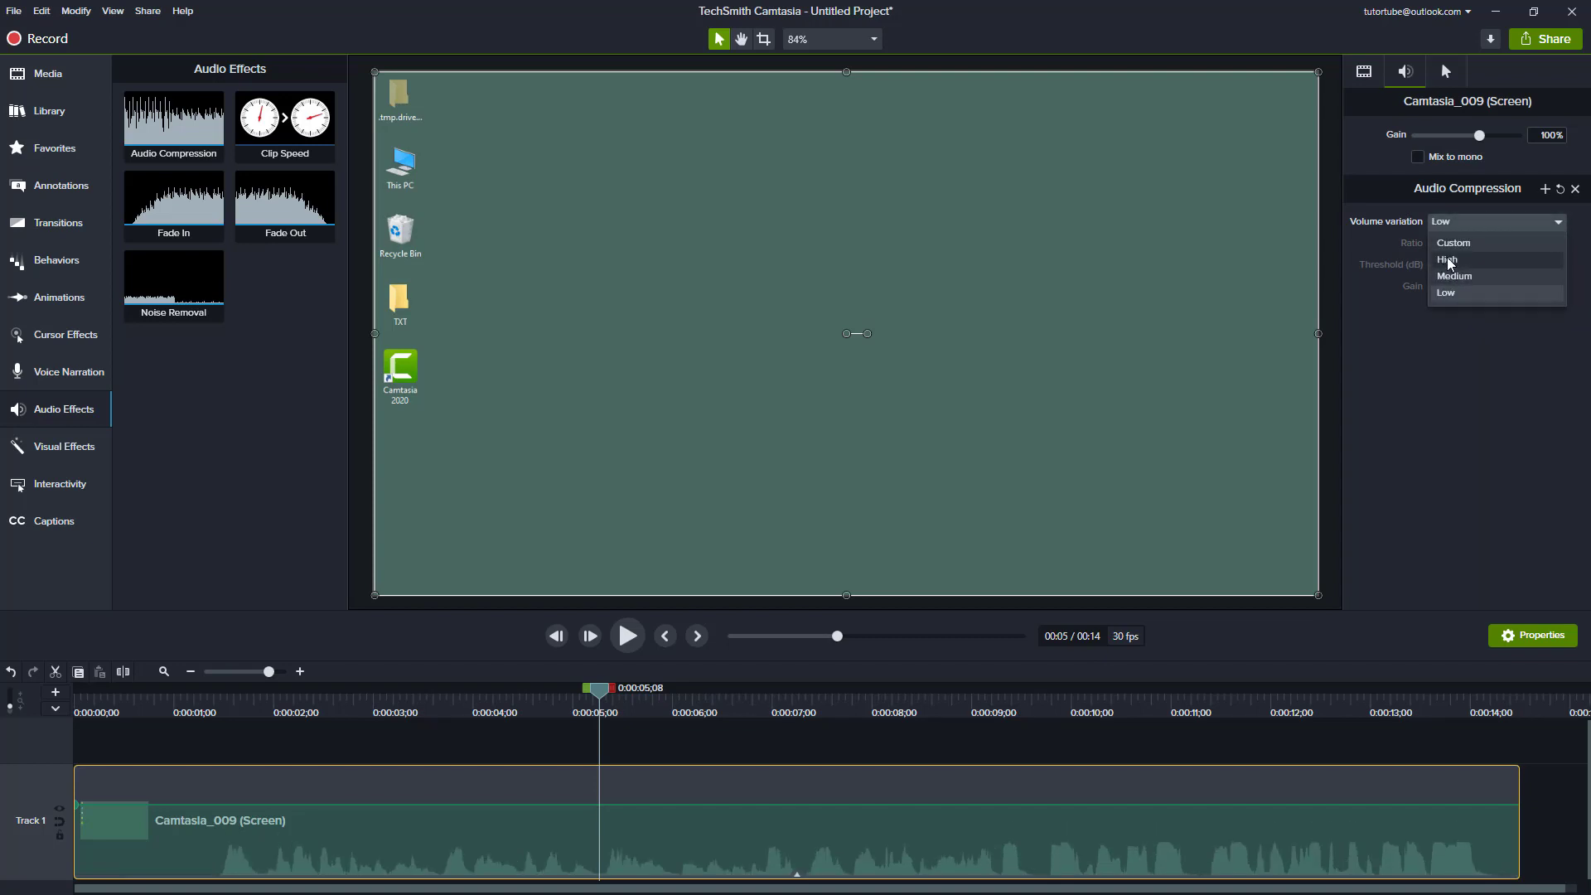
left_click(1447, 259)
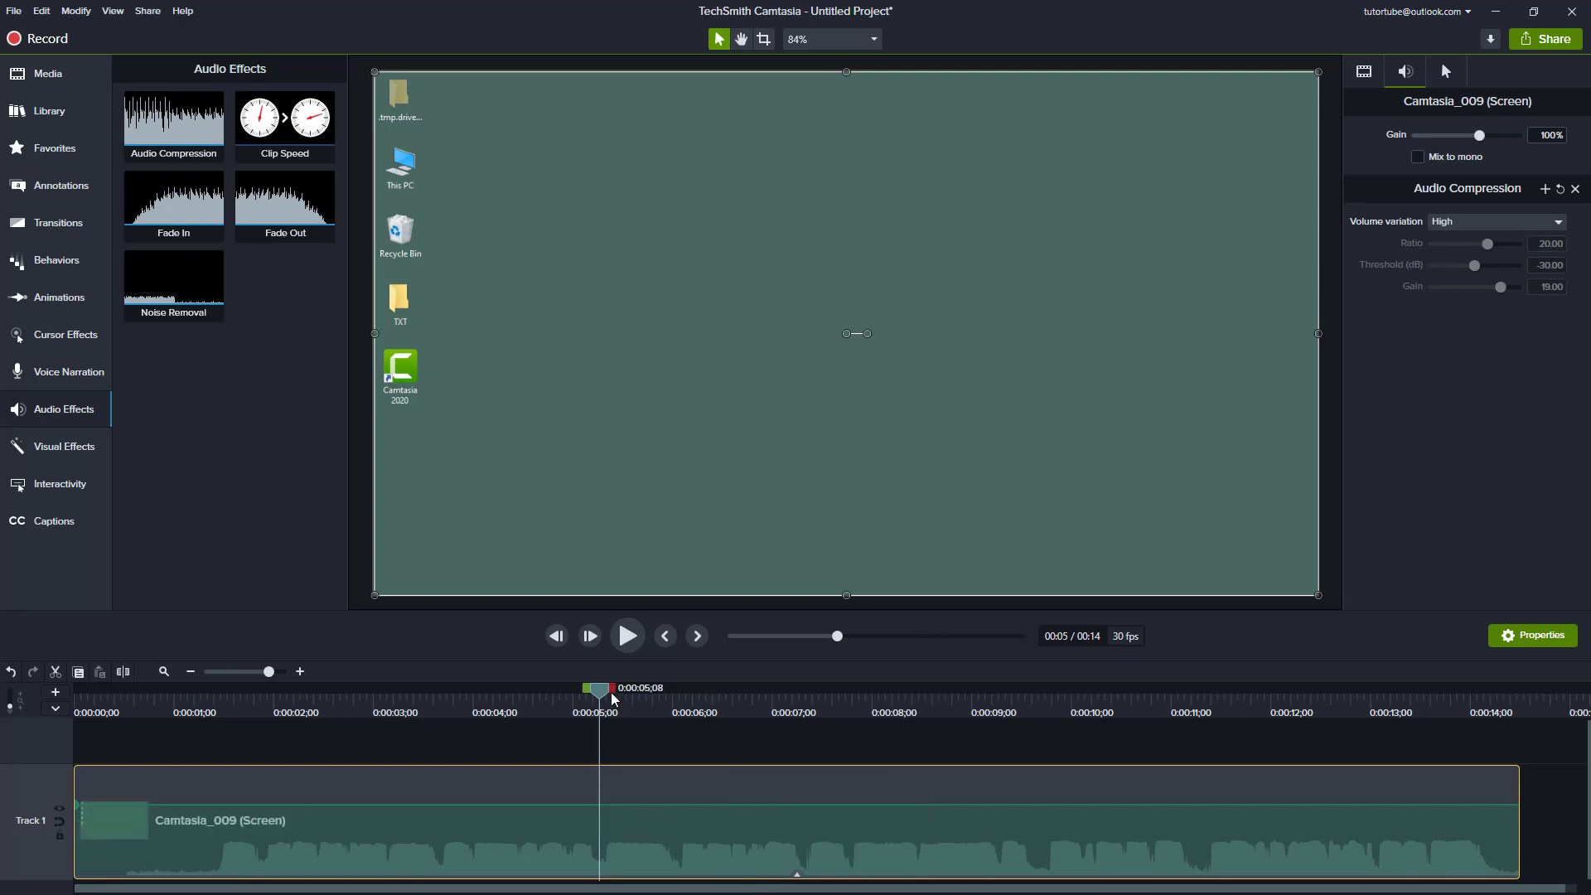
mouse_move(614, 699)
left_mouse_down()
mouse_move(552, 701)
mouse_move(599, 710)
left_mouse_up()
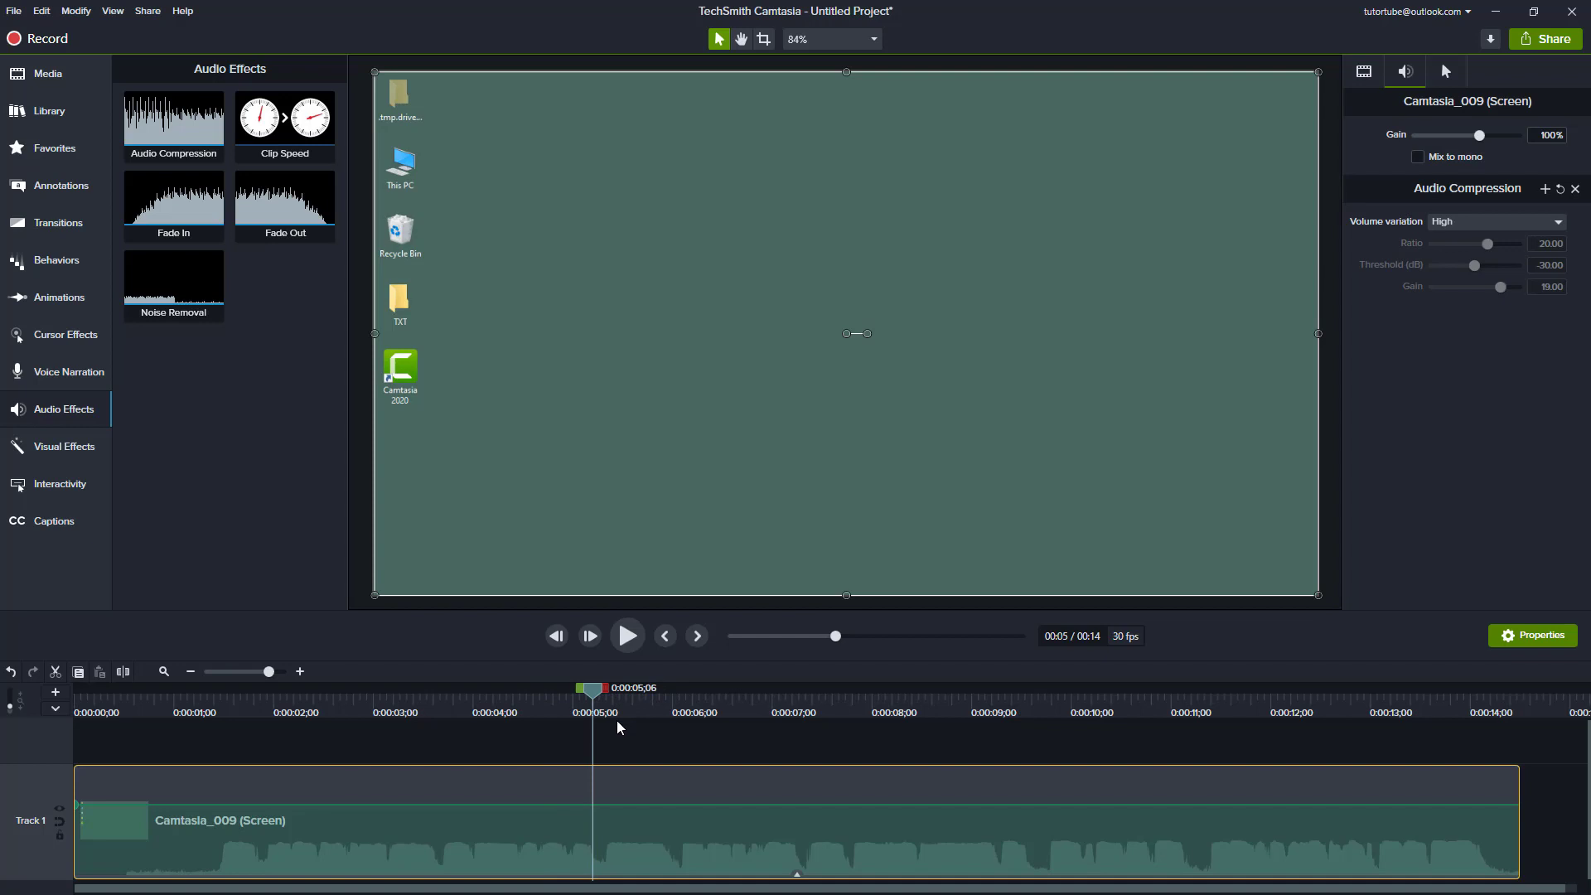
Switch the compression's volume variation to Custom and set the ratio to 3
left_click(1481, 223)
left_click(1465, 242)
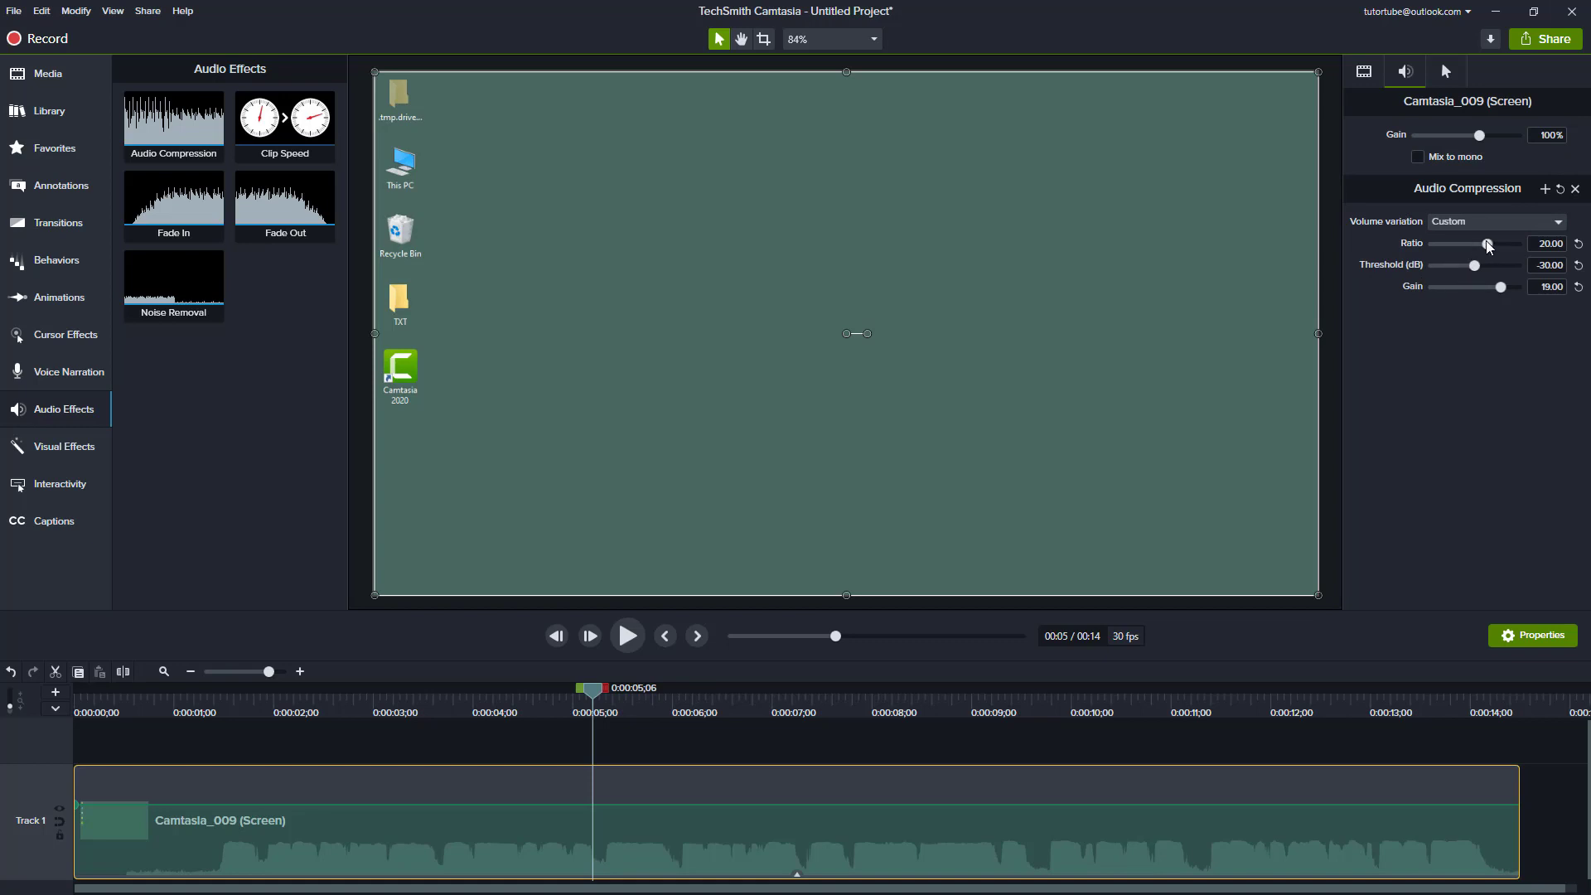
left_click_drag(1488, 244, 1436, 246)
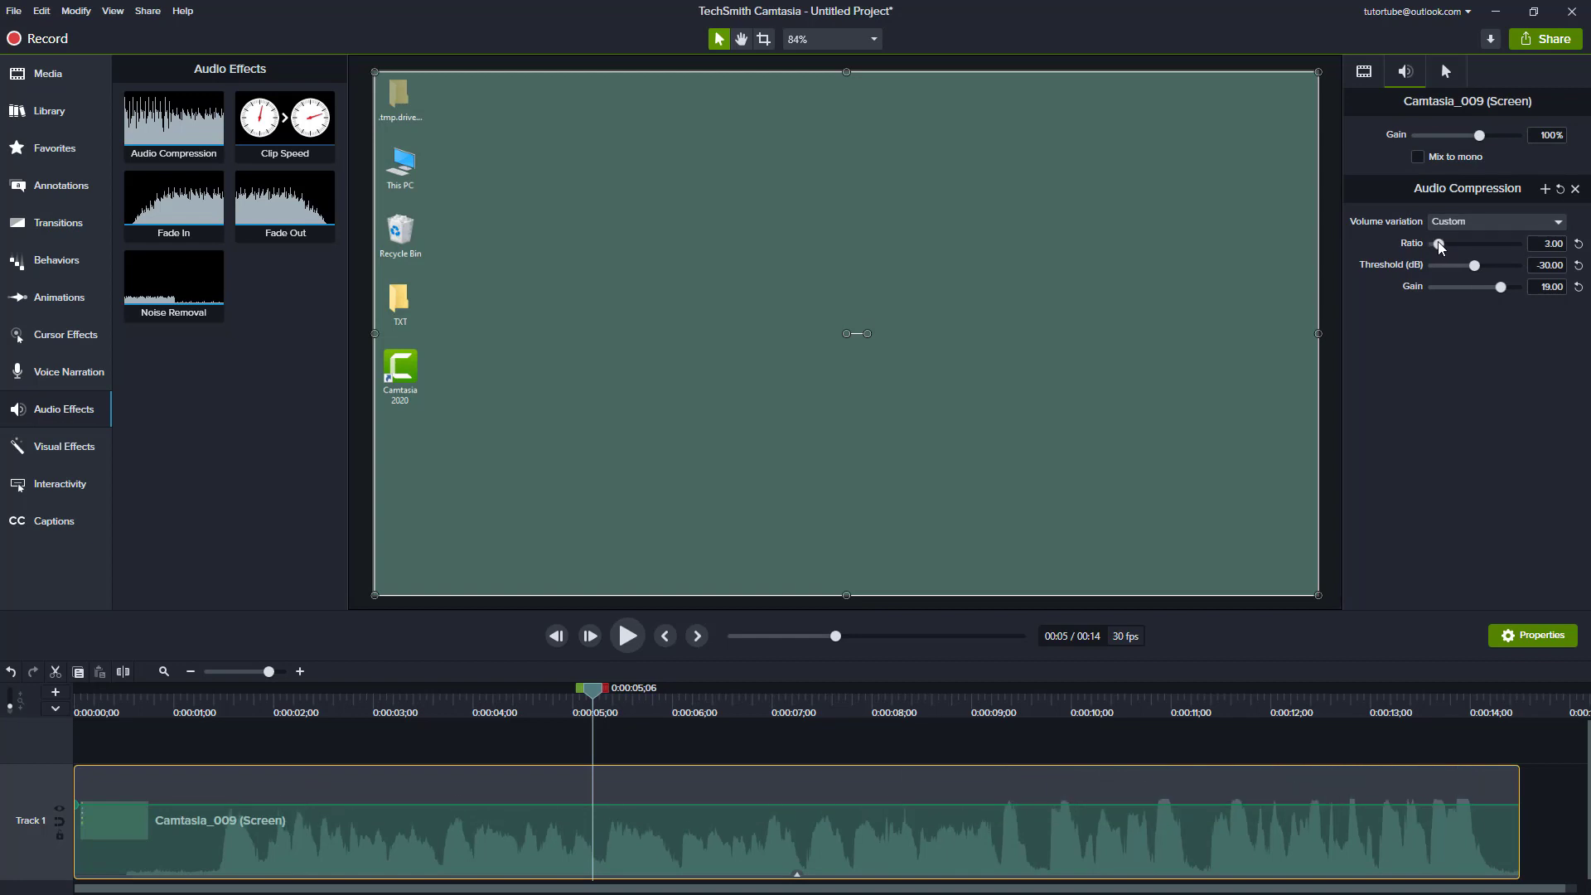
left_click_drag(1438, 246, 1439, 247)
Try custom compression settings with a ratio of 30, a threshold of -26 dB and a gain of 20
left_click_drag(1440, 246, 1501, 290)
left_click_drag(1437, 247, 1485, 269)
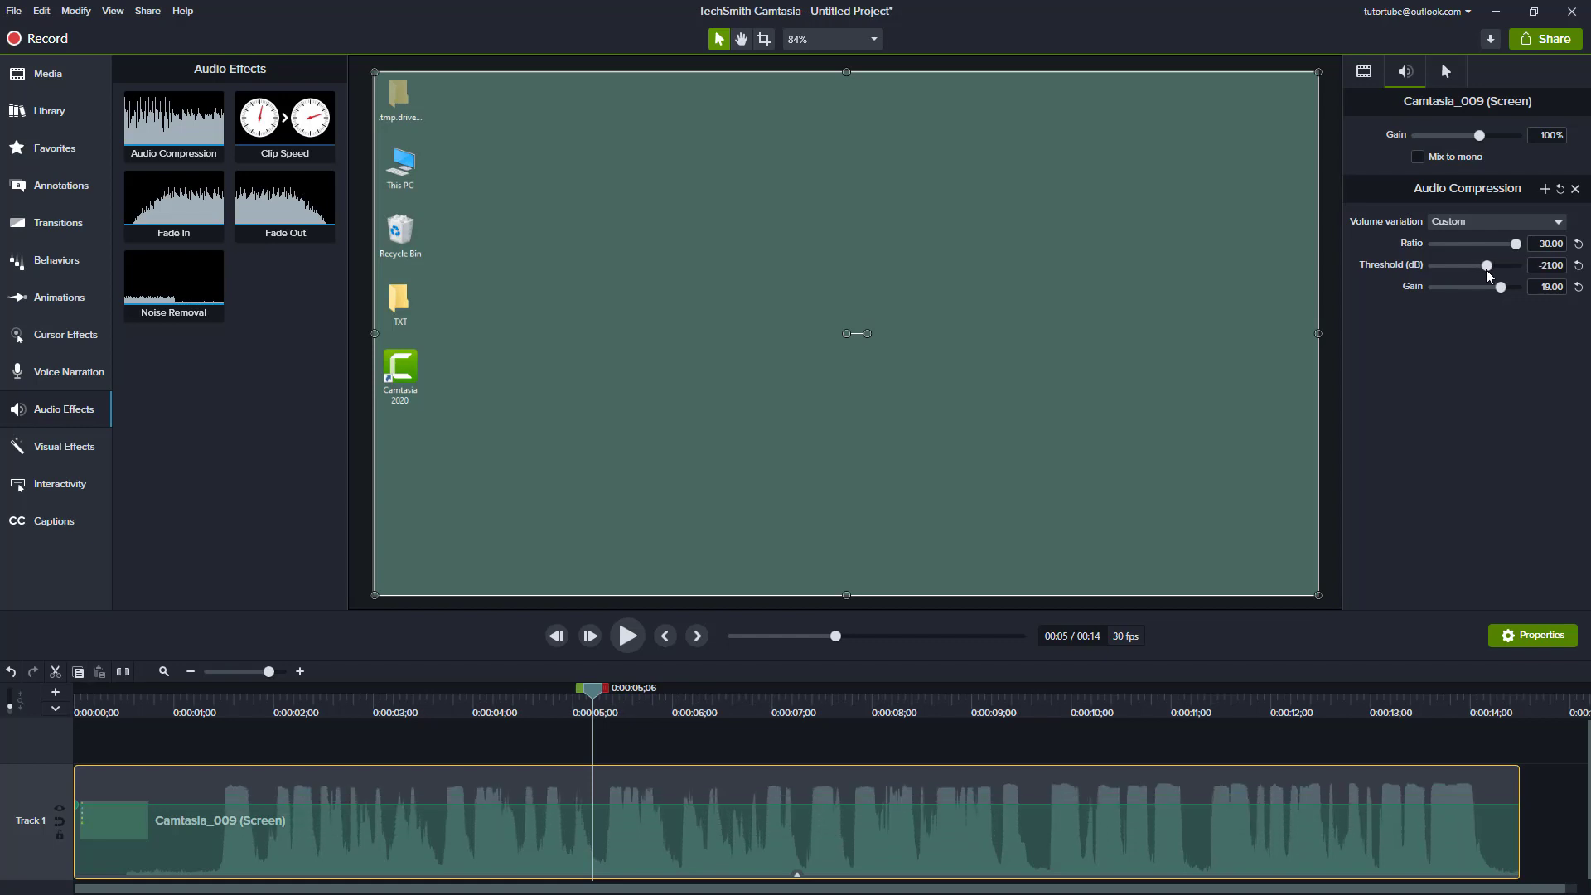
left_click_drag(1501, 290, 1480, 266)
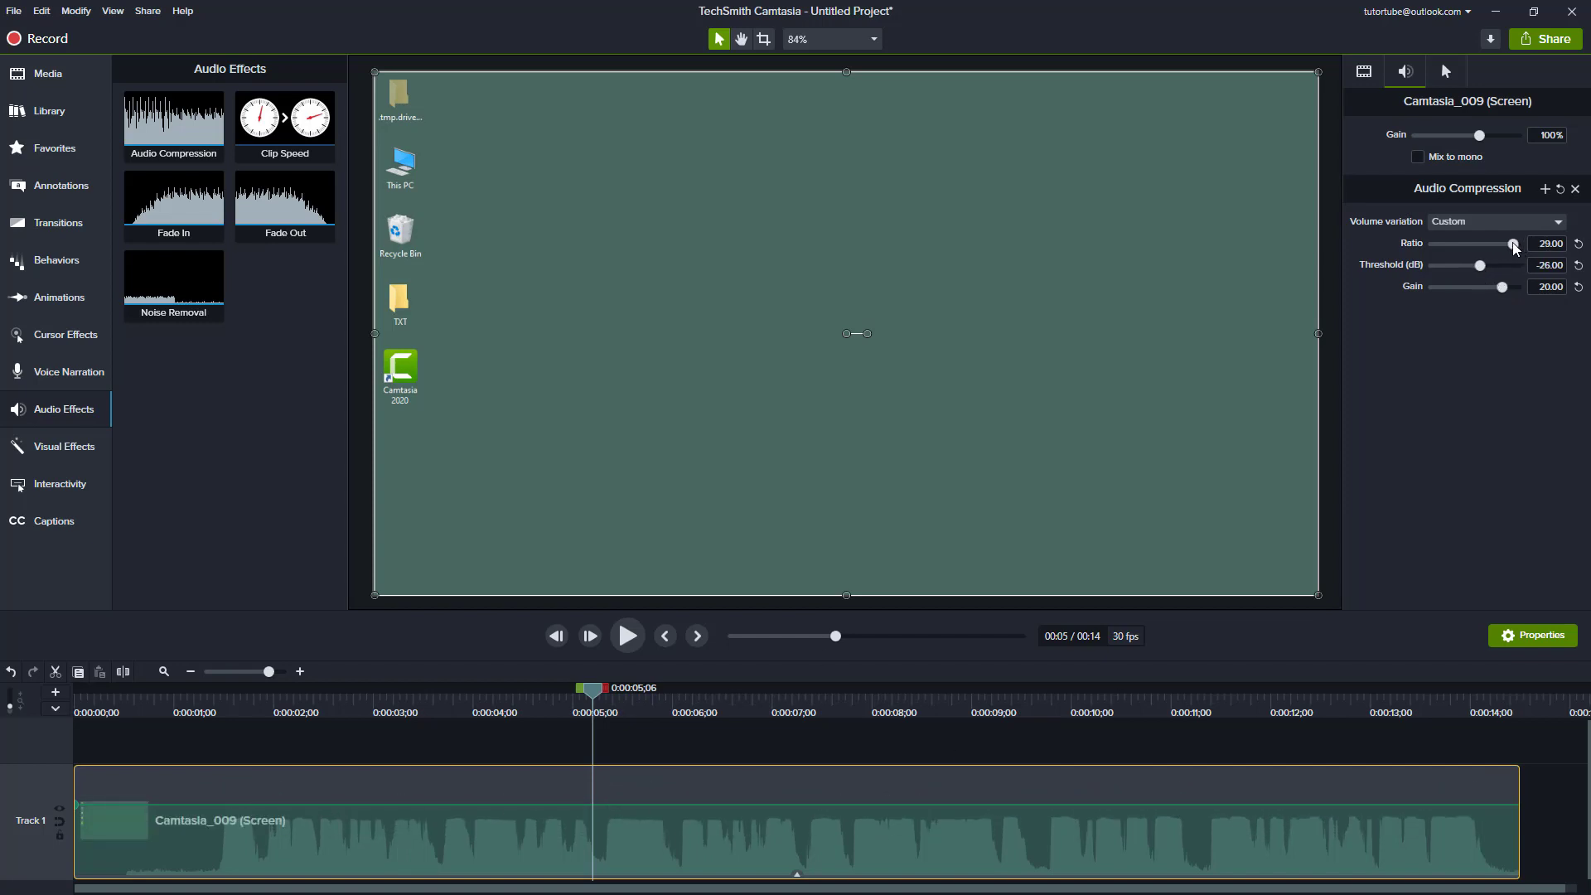
Adjust the custom compression to a ratio of 23, a threshold of -23 dB and a gain of 20
left_click_drag(1516, 244, 1456, 252)
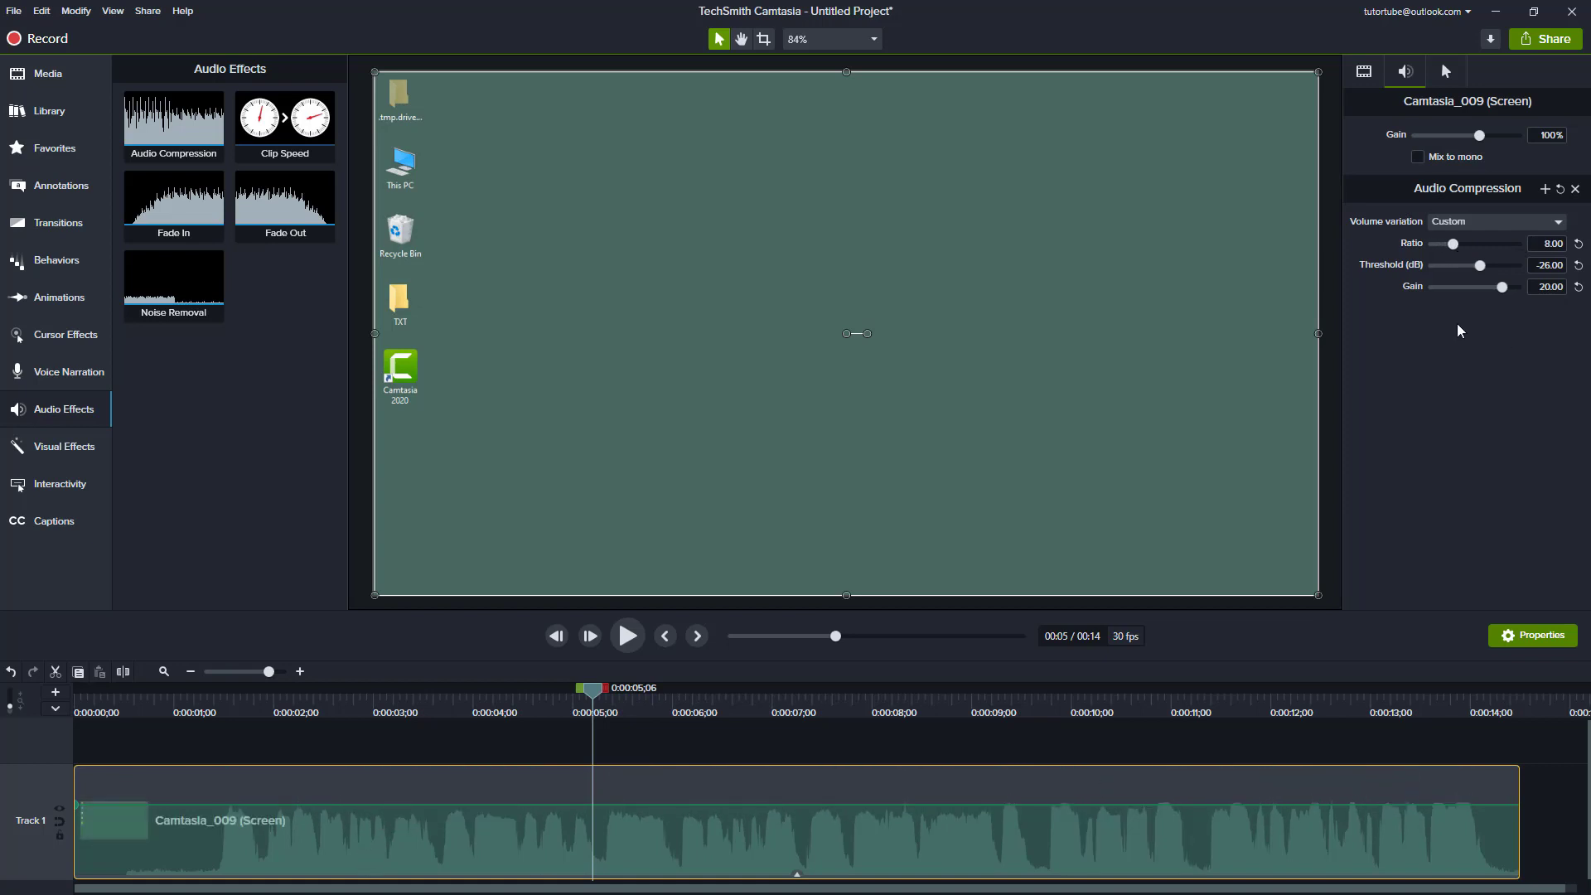
left_click_drag(1481, 279, 1486, 275)
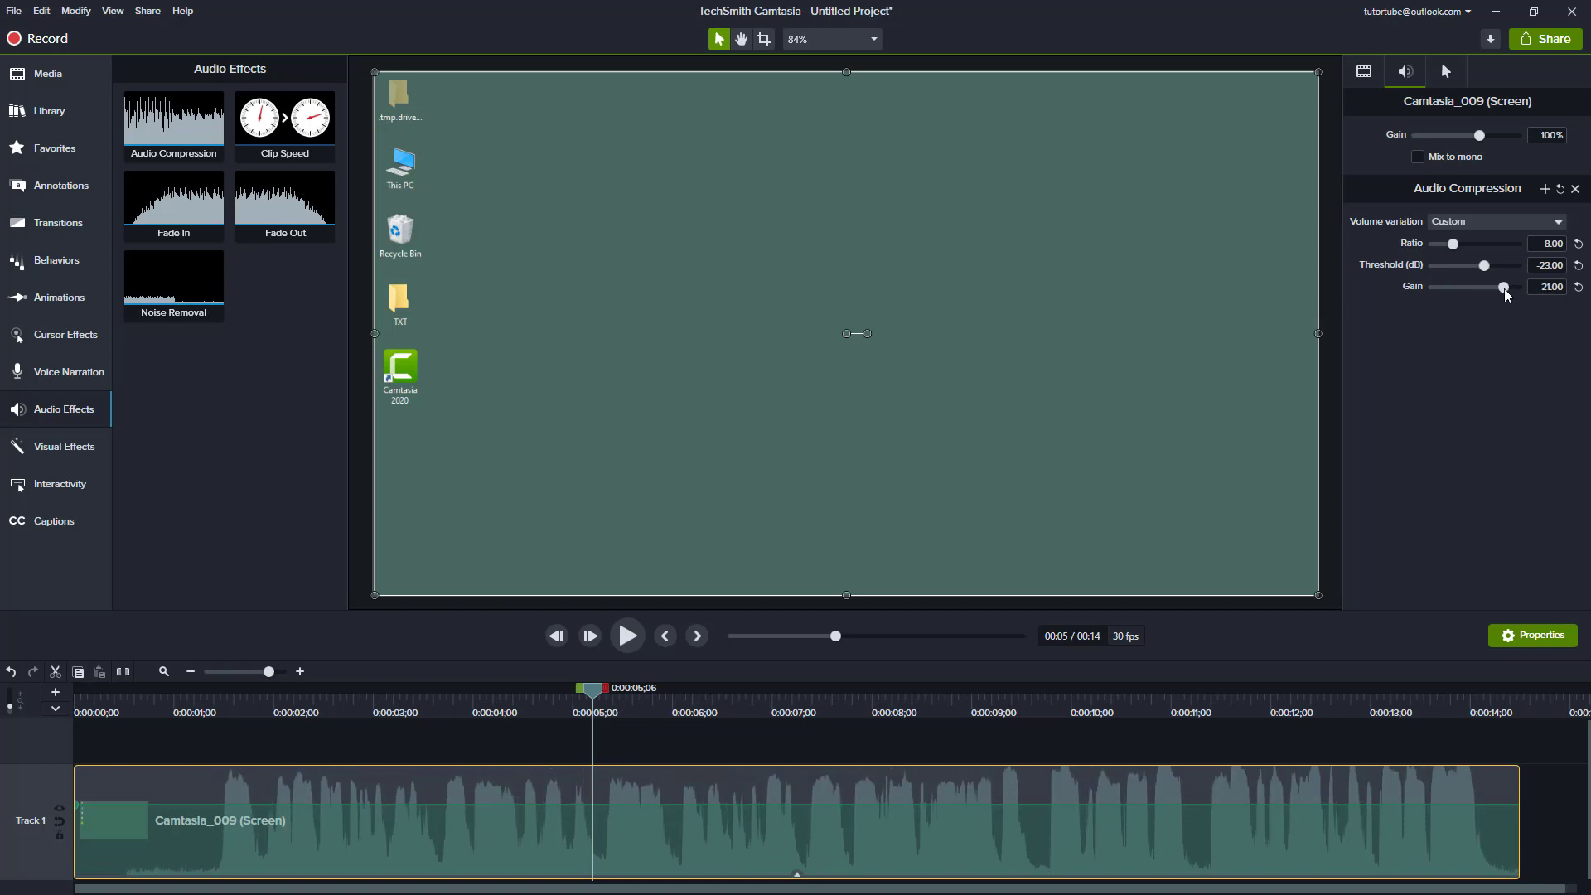
left_click_drag(1454, 248, 1497, 249)
Play back the custom-compressed clip from about 1 second and review the evenness of its waveform along the timeline
left_click(213, 705)
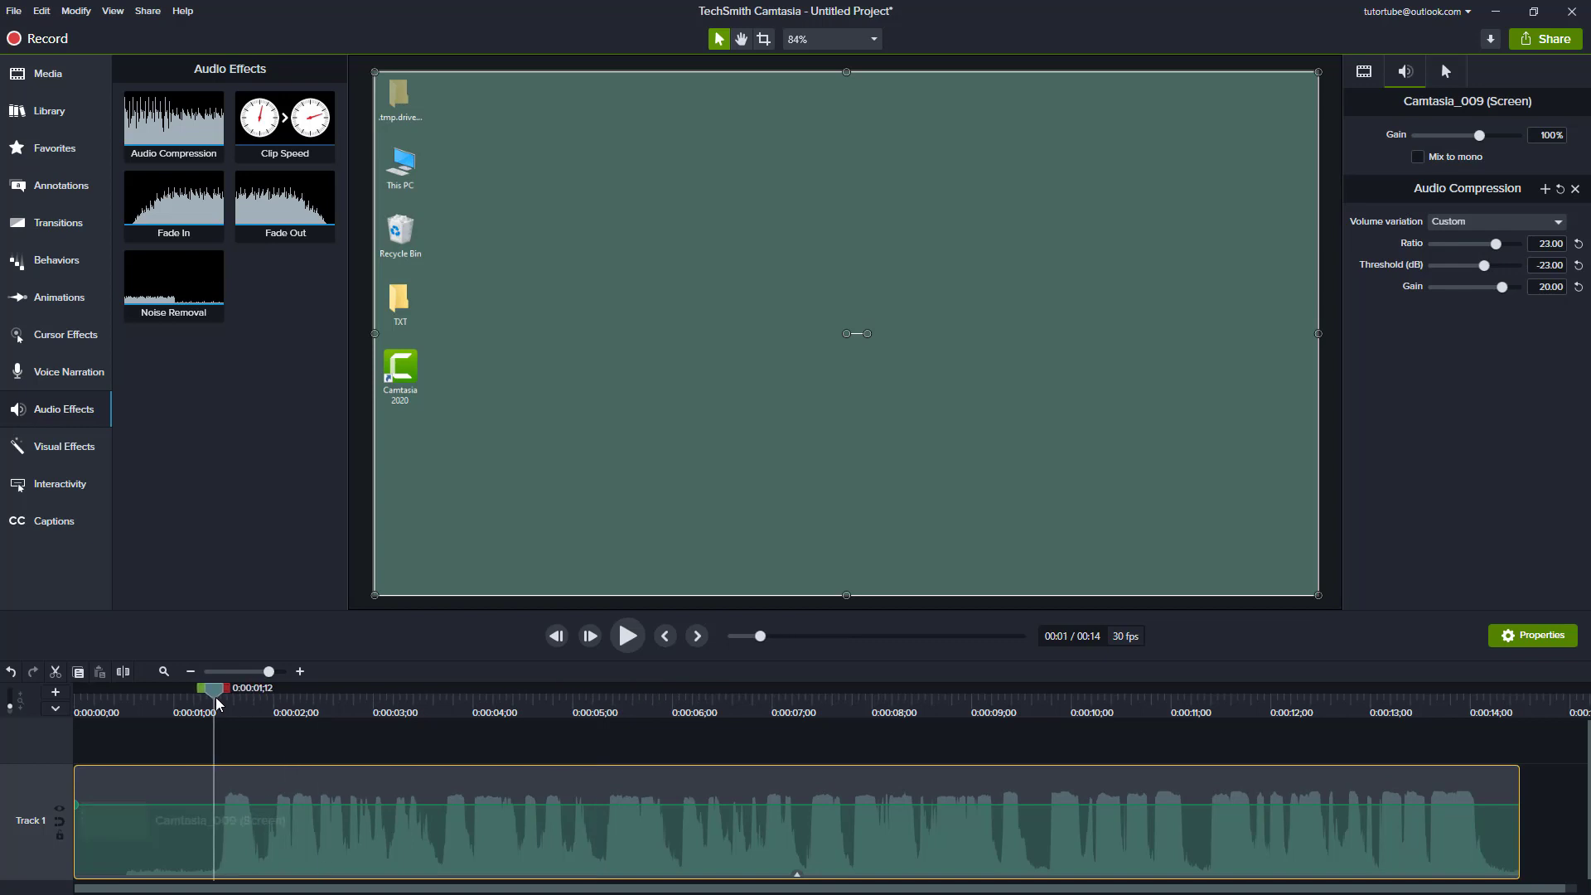
key("space")
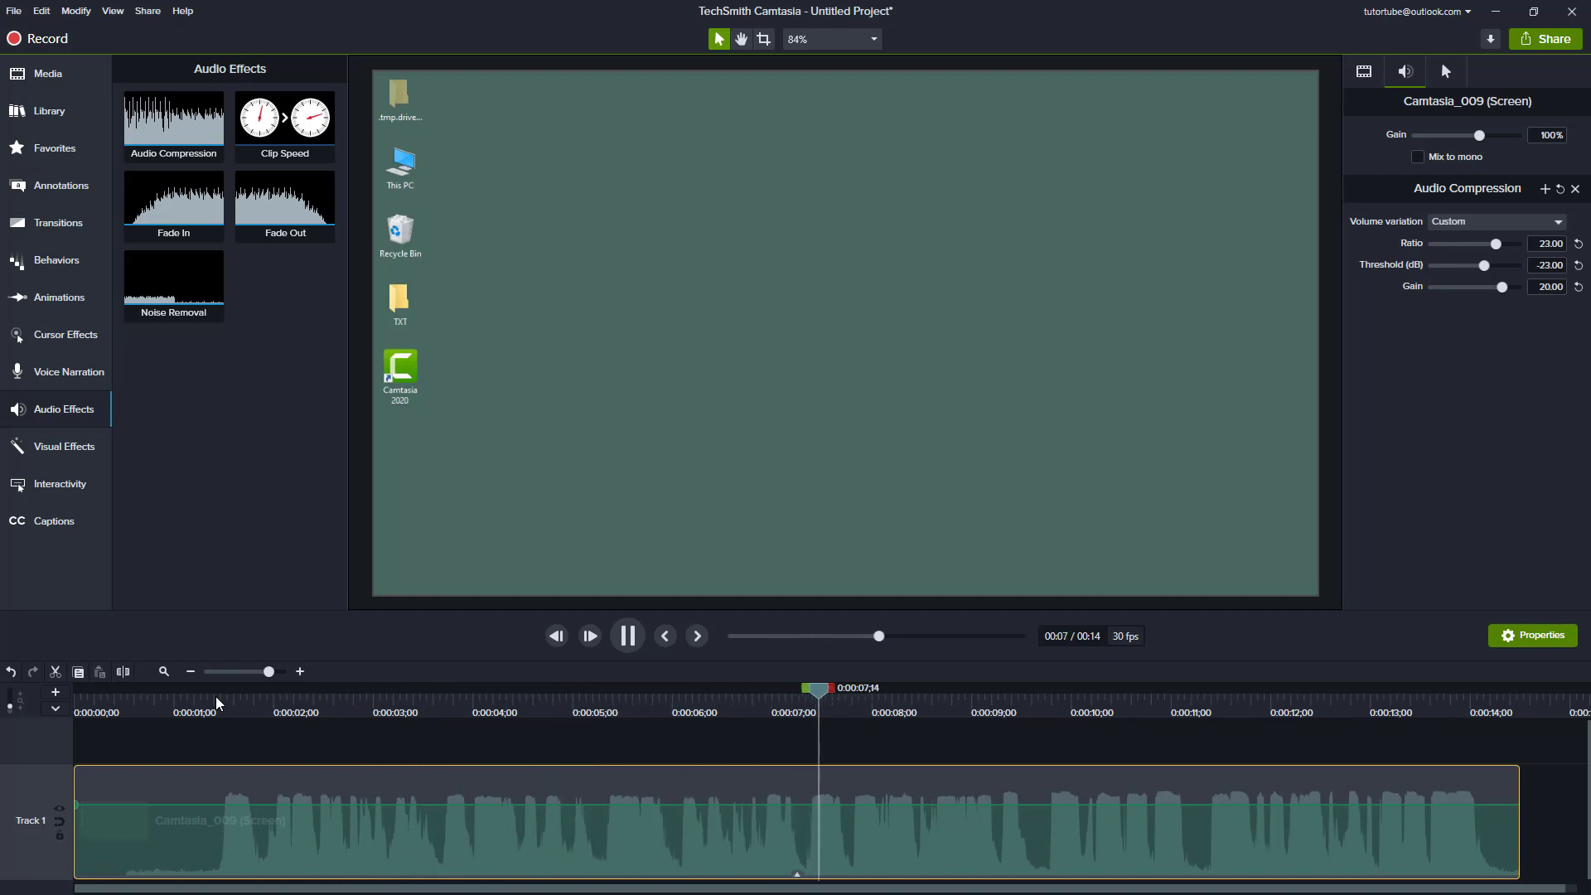
key("space")
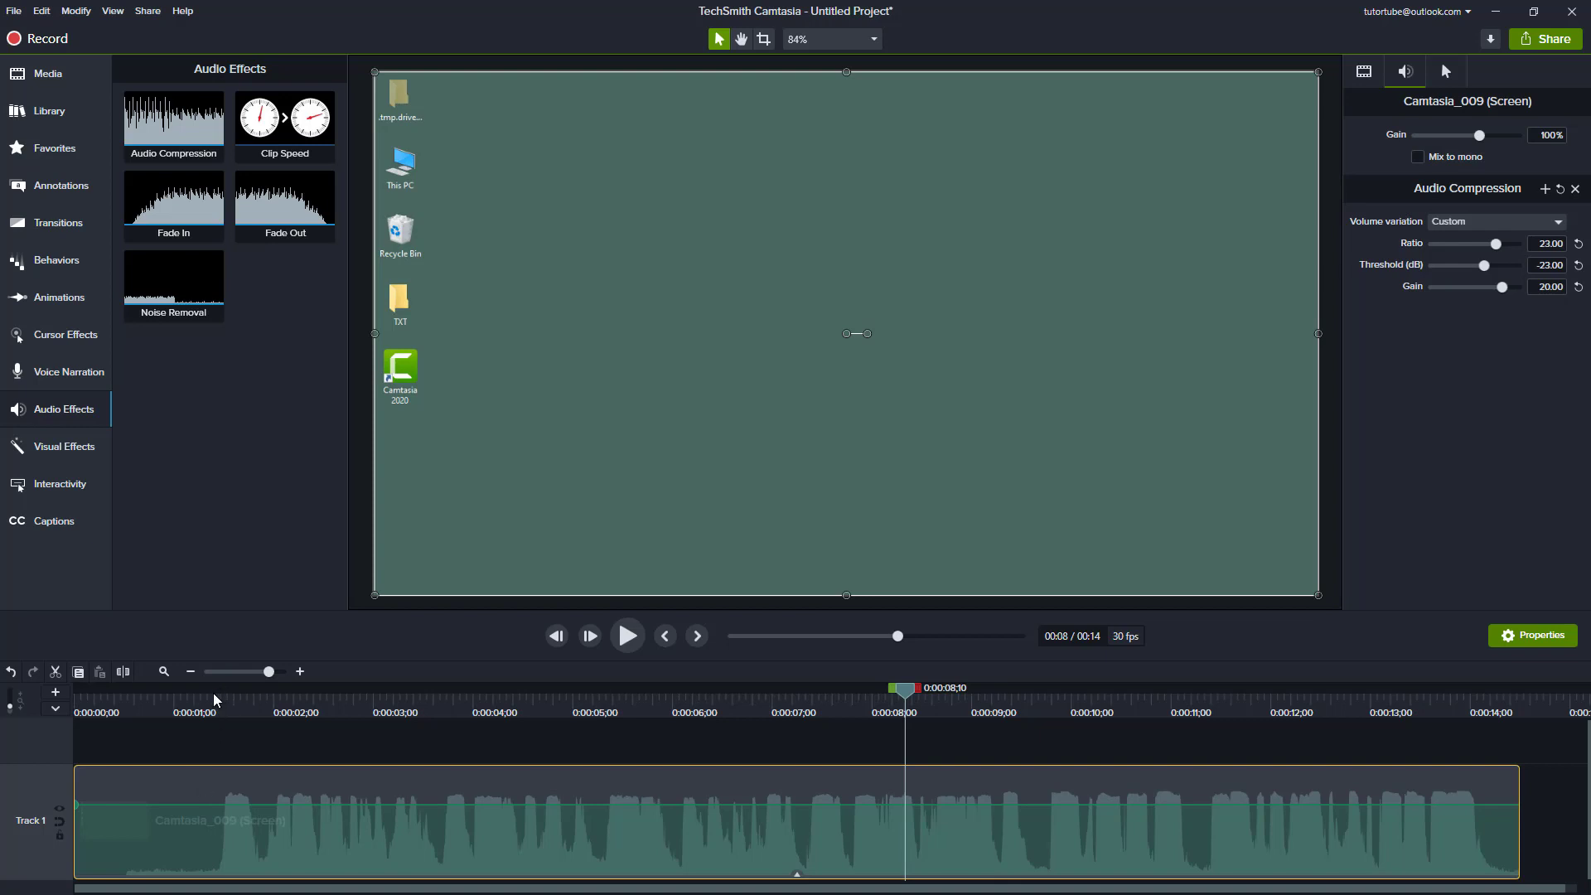
left_click_drag(240, 693, 1186, 674)
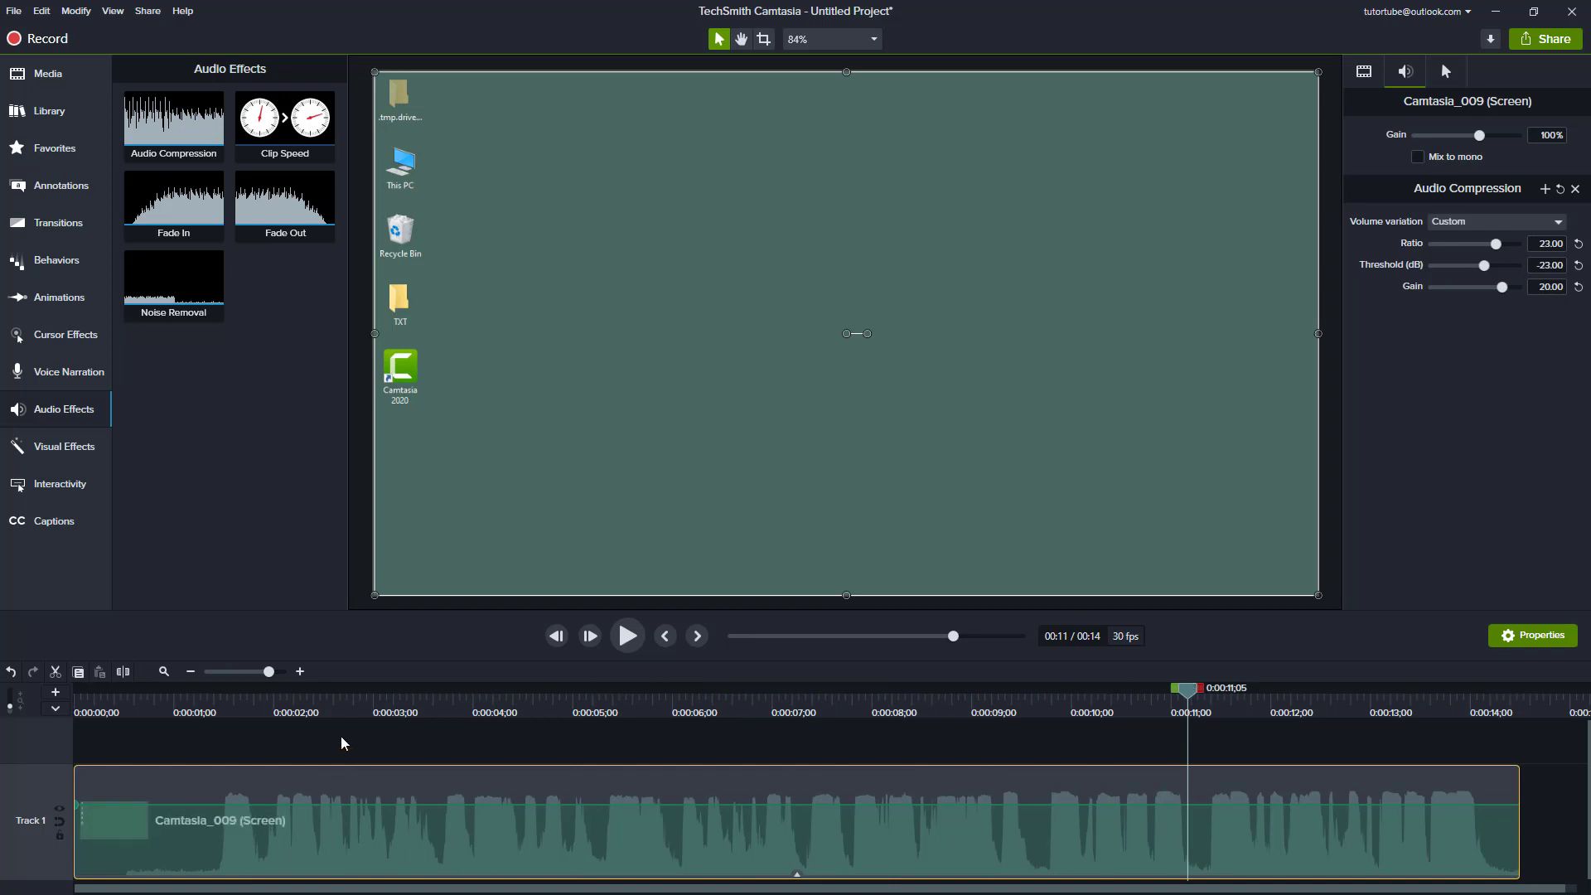
left_click_drag(296, 705, 1374, 703)
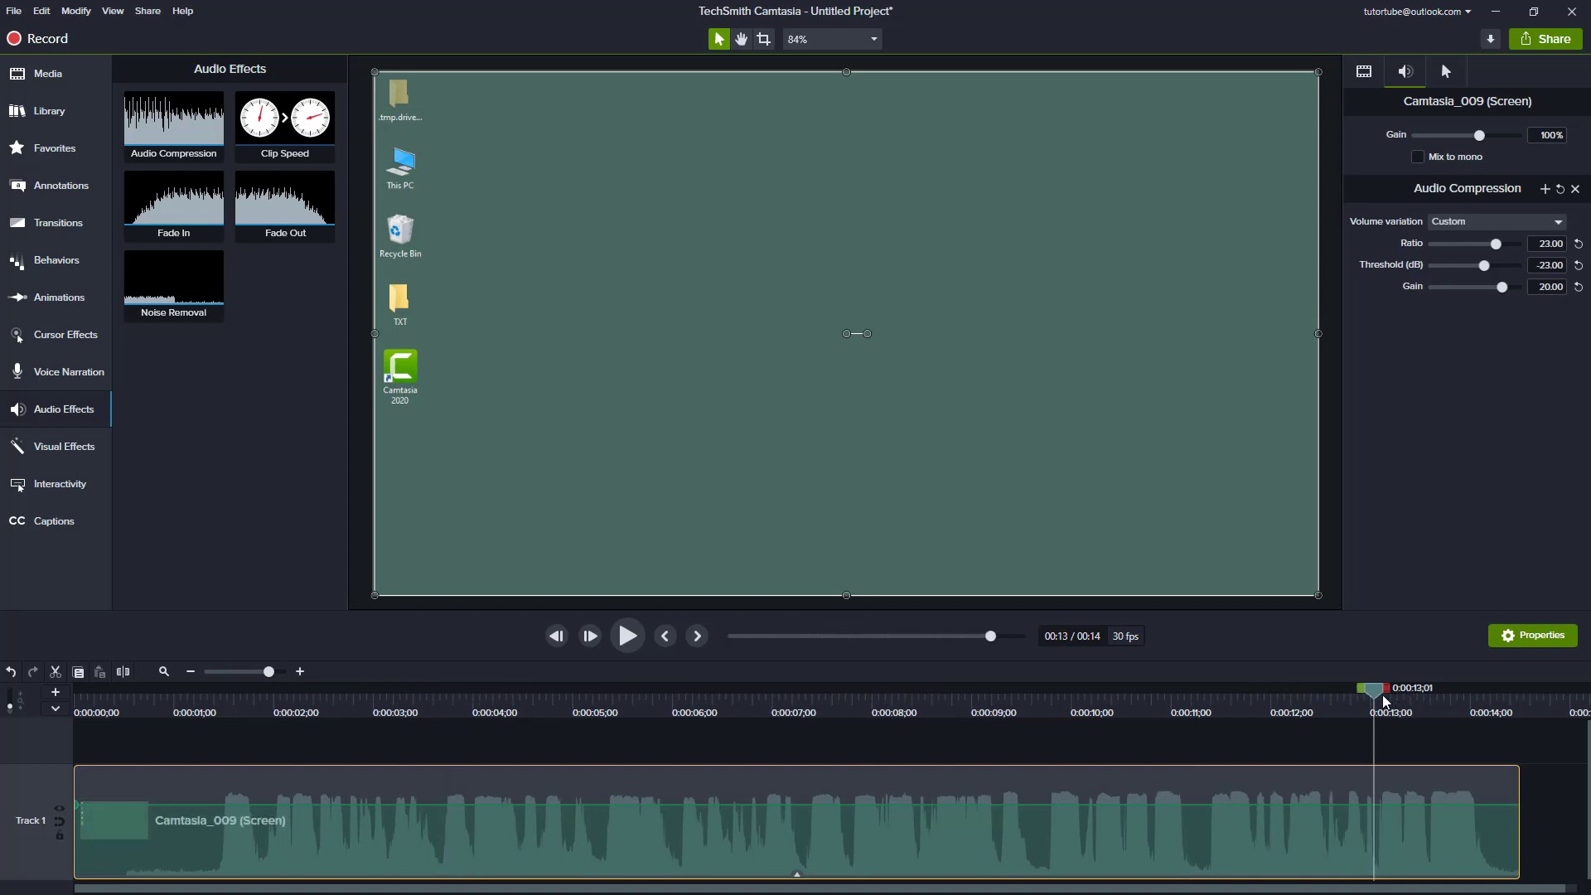